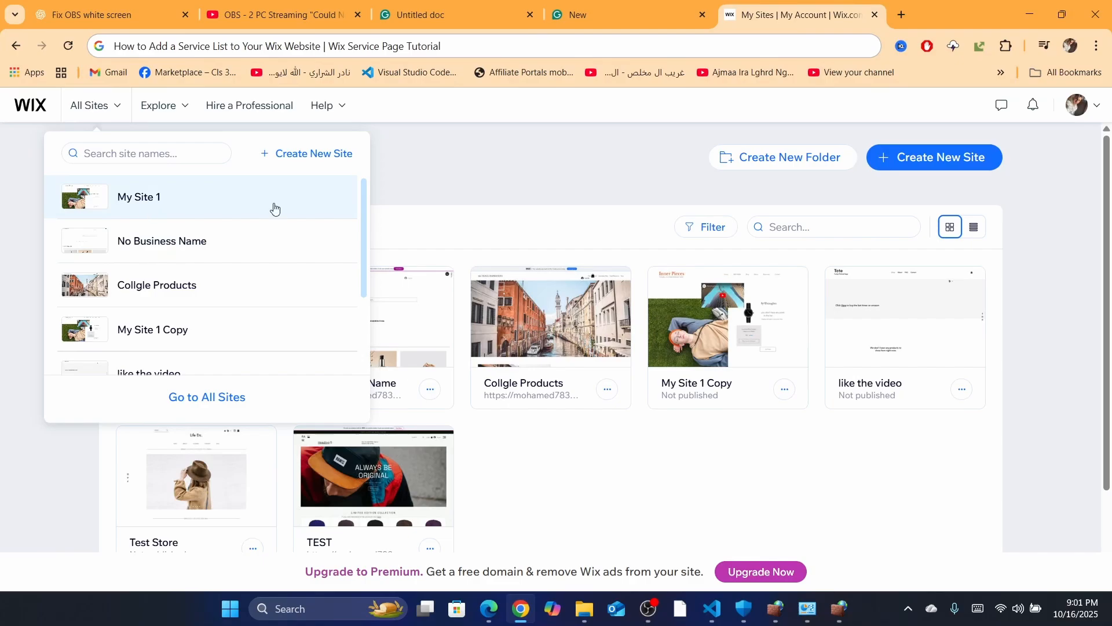
- Open the Test Store site's dashboard and launch its website editor, placing the editor tab before the Setup tab
{"action": "left_click_drag", "start_coordinate": [366, 218], "coordinate": [363, 291]}
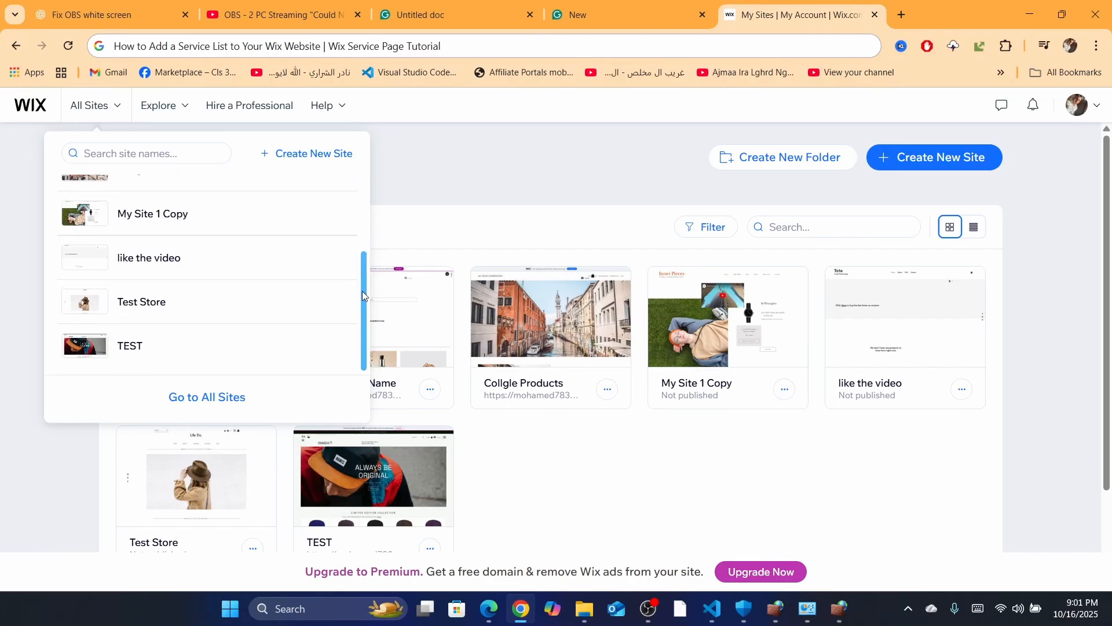
{"action": "left_click", "coordinate": [120, 308]}
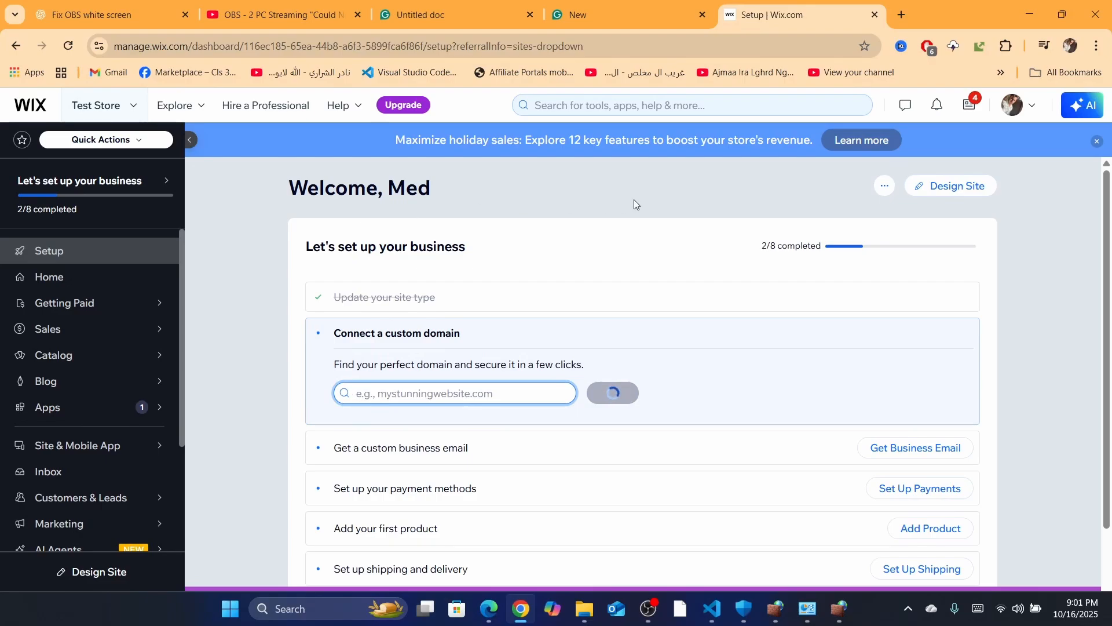
{"action": "left_click", "coordinate": [953, 186]}
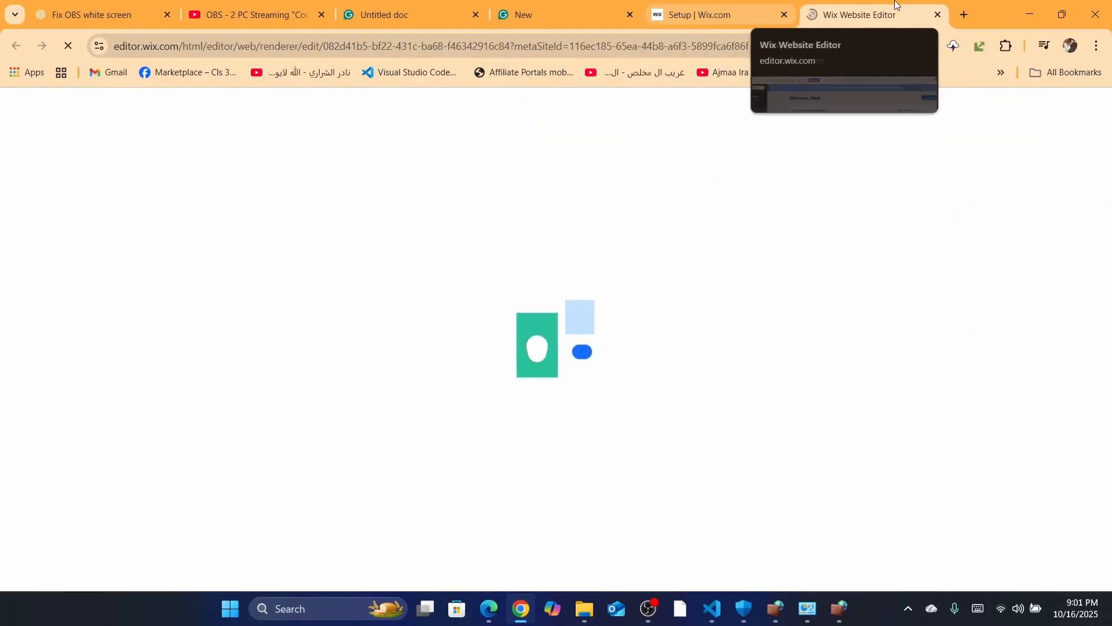
{"action": "left_click_drag", "start_coordinate": [896, 3], "coordinate": [742, 8]}
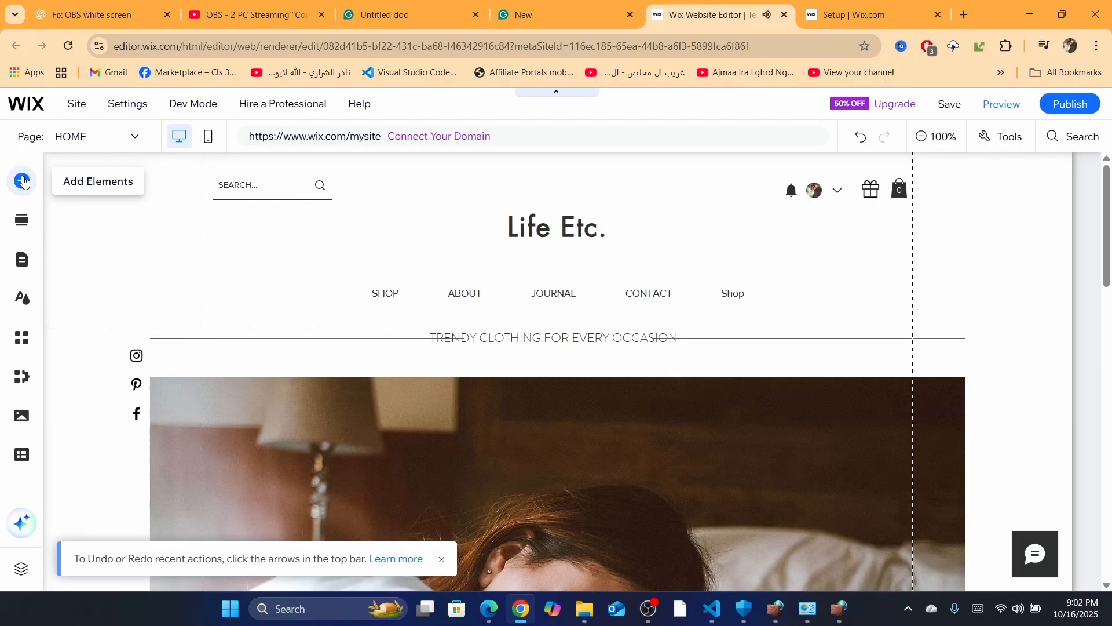
- Add the Bookings element for online bookings to the site
{"action": "left_click", "coordinate": [23, 182]}
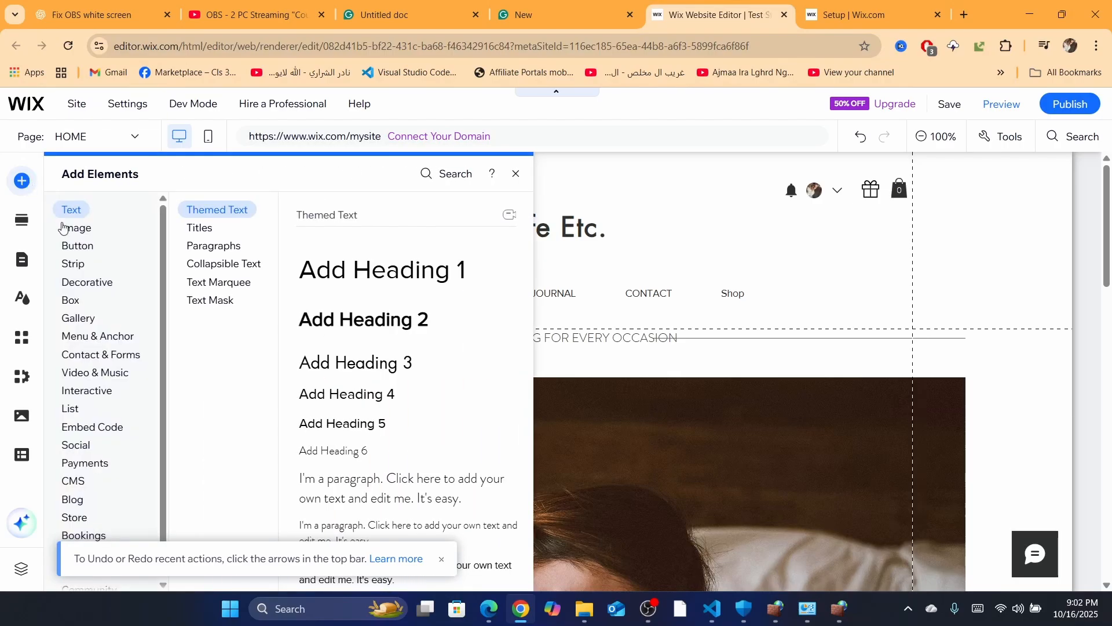
{"action": "left_click", "coordinate": [105, 533]}
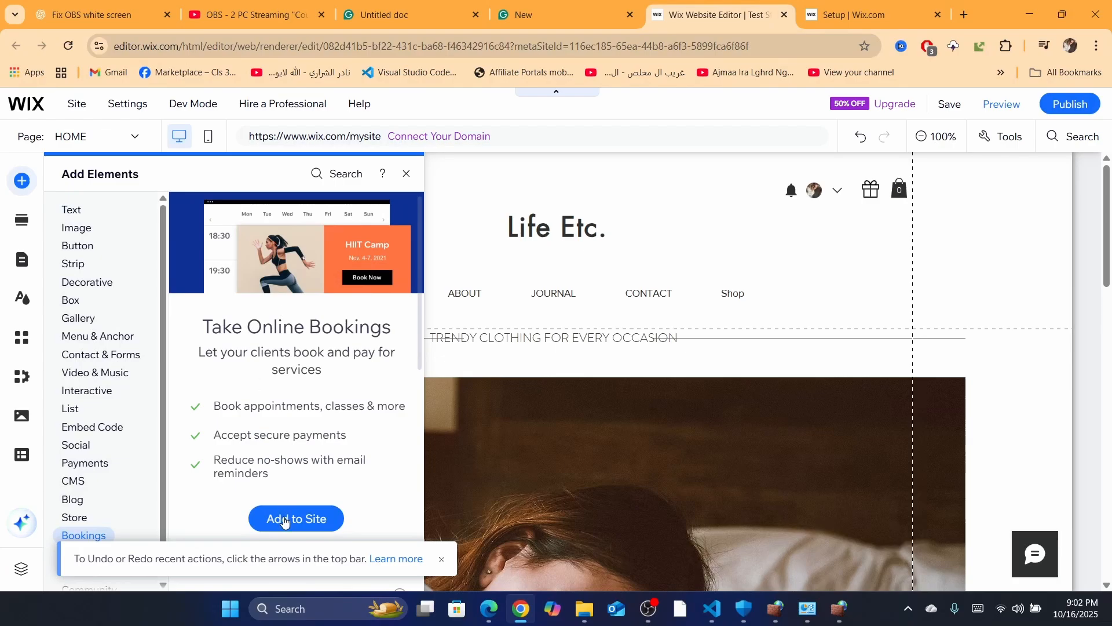
{"action": "left_click", "coordinate": [296, 522]}
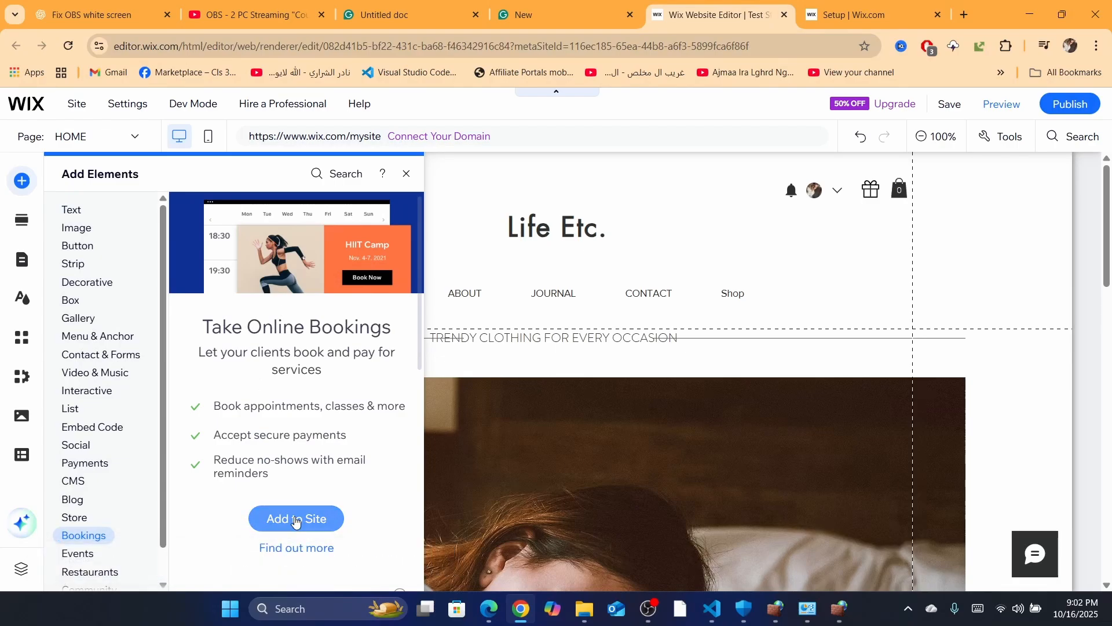
{"action": "left_click", "coordinate": [280, 524]}
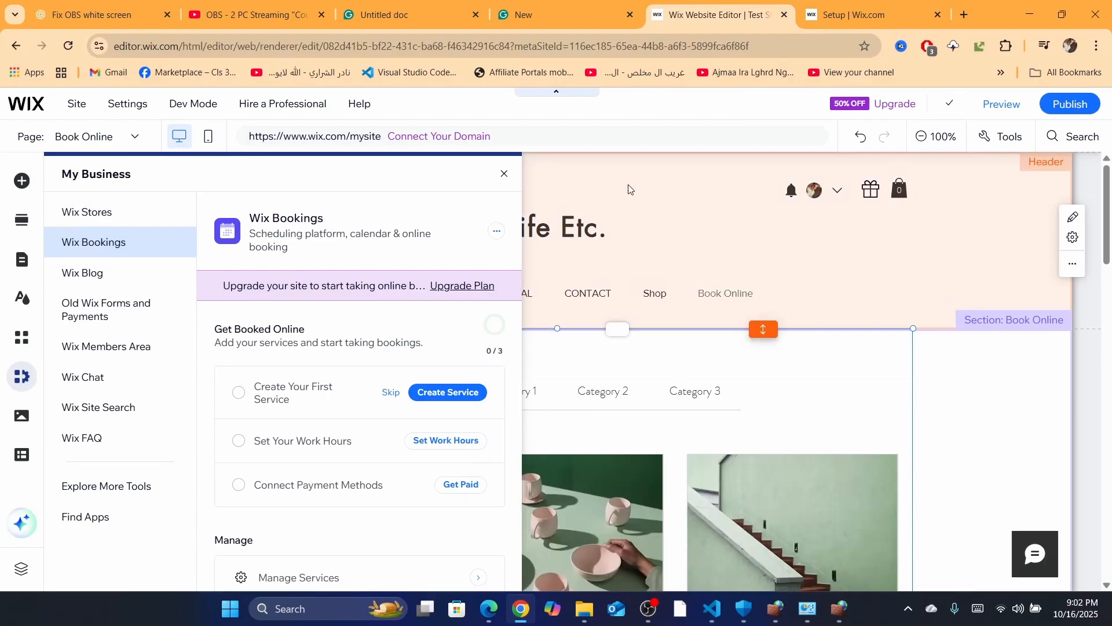
- Dismiss the My Business panel and select the Our Services widget on the Book Online page
{"action": "scroll", "coordinate": [1014, 342], "scroll_direction": "down", "scroll_amount": 3}
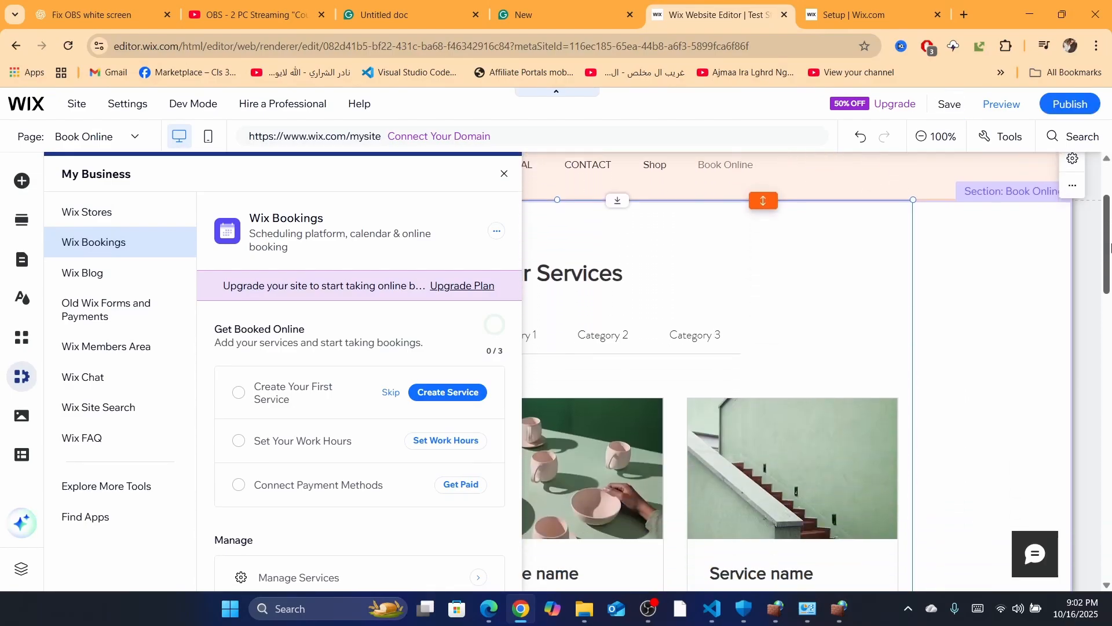
{"action": "left_click", "coordinate": [958, 329]}
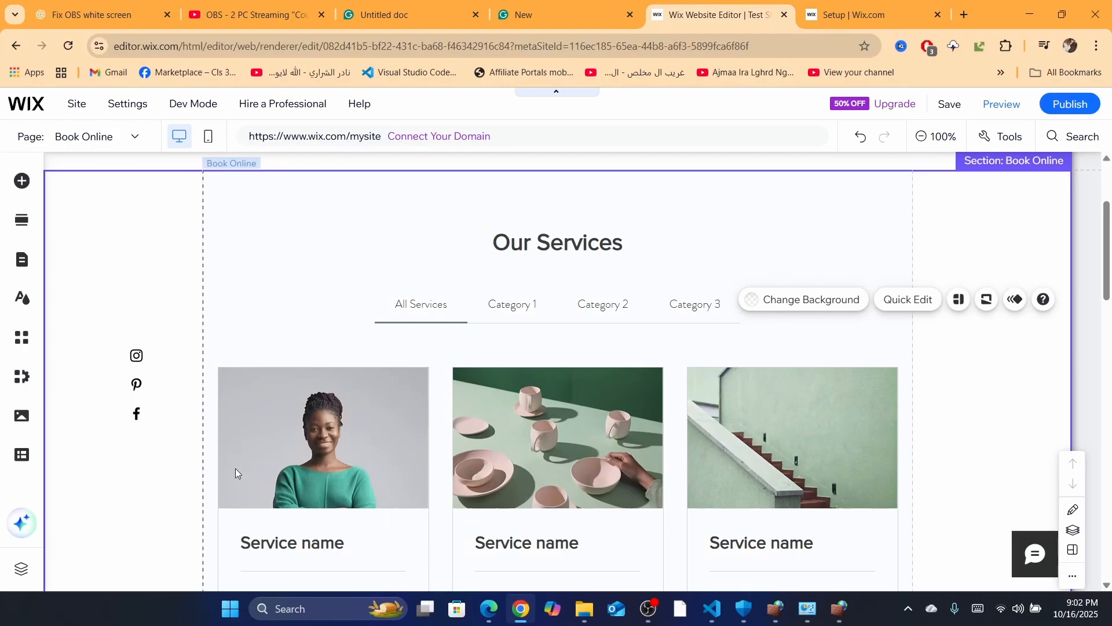
{"action": "scroll", "coordinate": [442, 284], "scroll_direction": "down", "scroll_amount": 1}
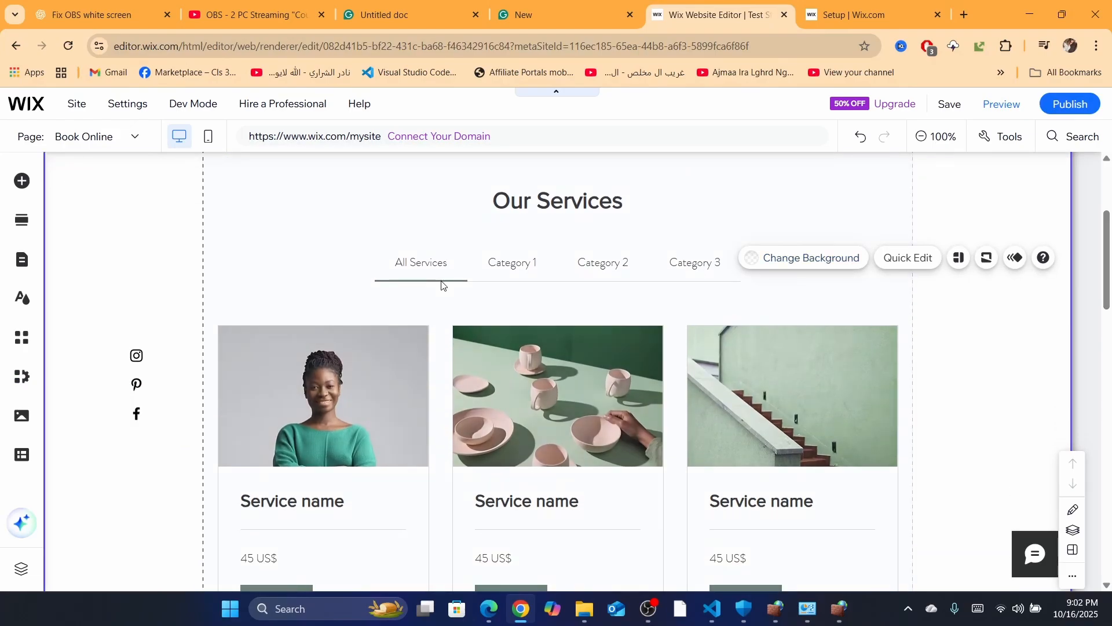
{"action": "left_click", "coordinate": [510, 265]}
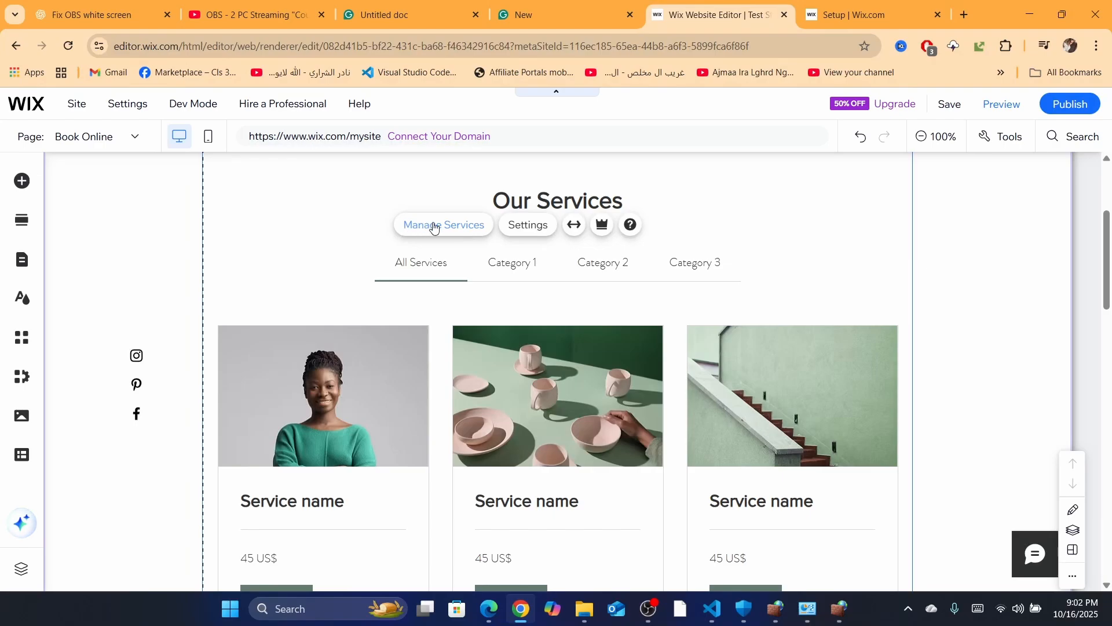
{"action": "left_click", "coordinate": [425, 227]}
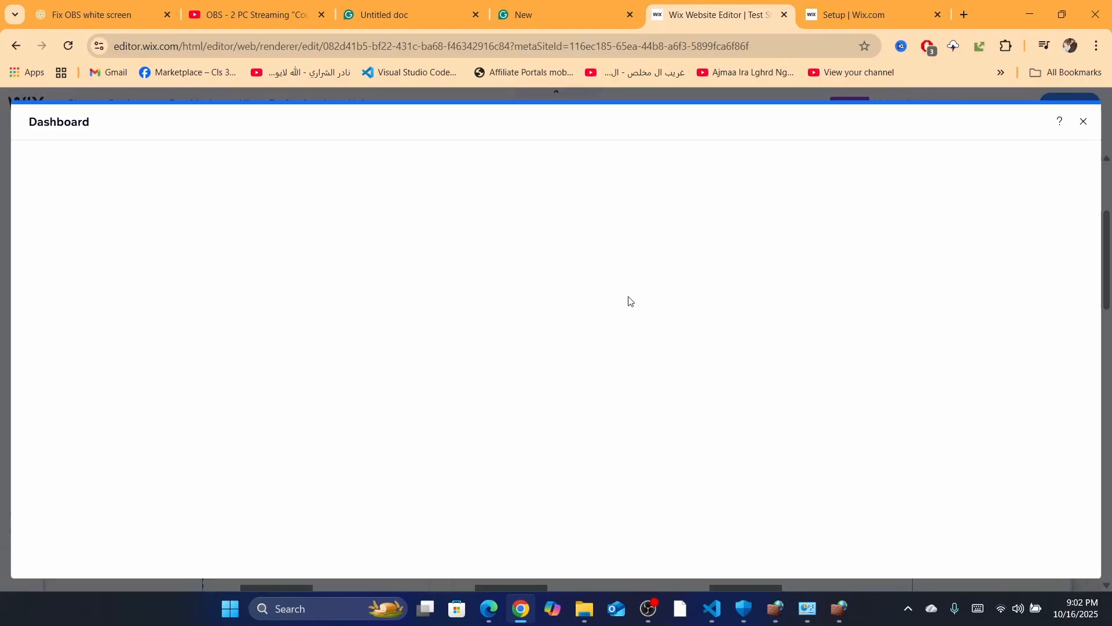
{"action": "left_click", "coordinate": [1083, 123]}
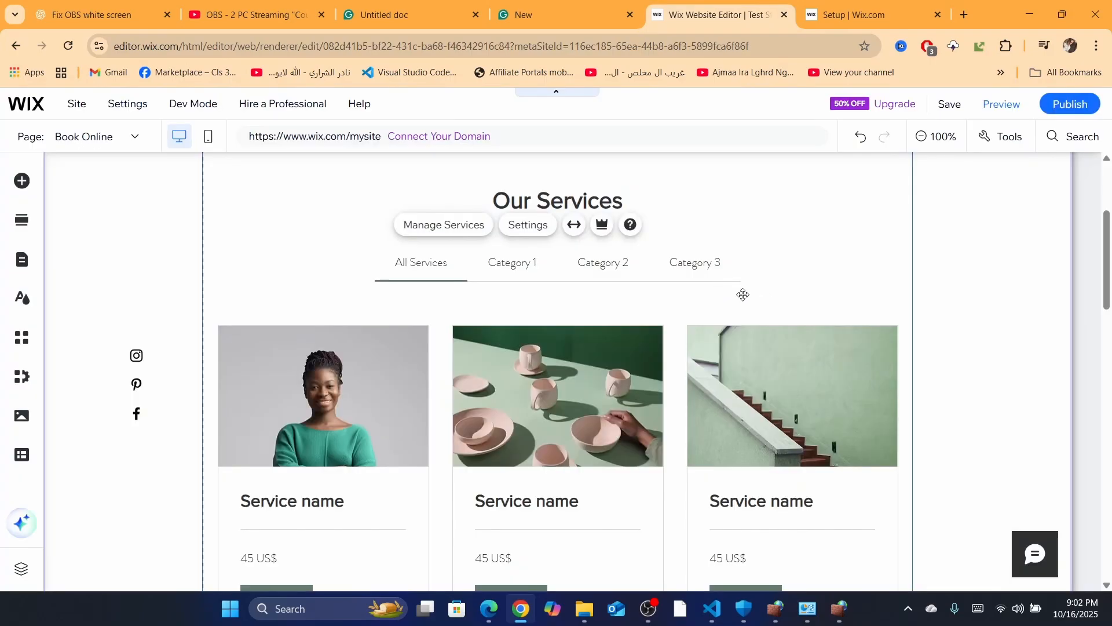
- Narrow the Our Services widget to fit two services per row and reposition it near the middle of the page
{"action": "left_click_drag", "start_coordinate": [743, 294], "coordinate": [670, 311]}
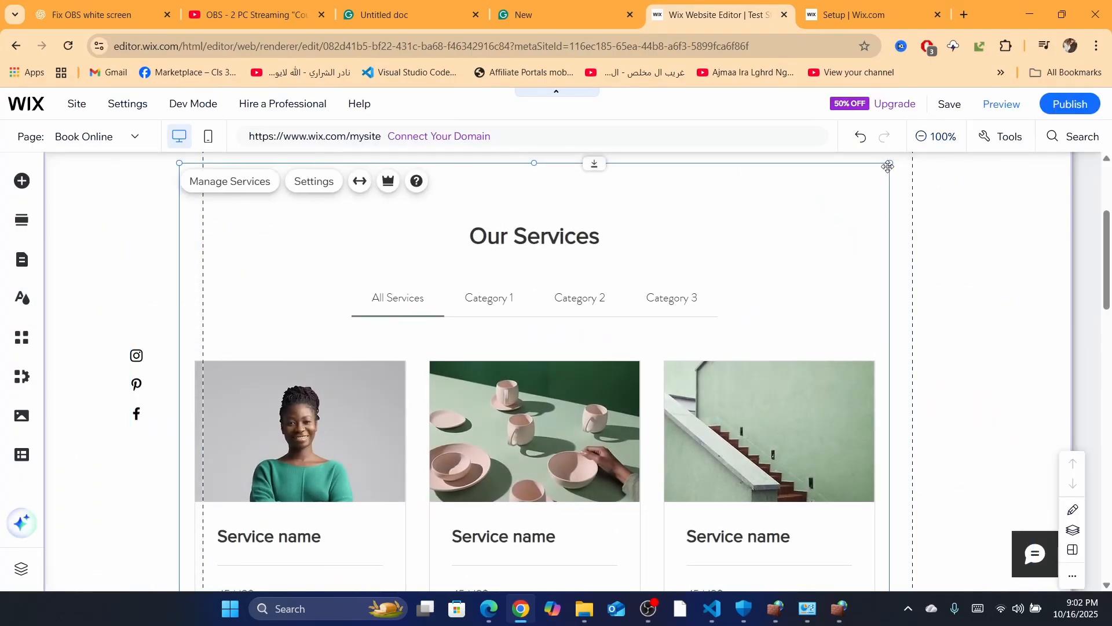
{"action": "left_click_drag", "start_coordinate": [889, 166], "coordinate": [754, 294]}
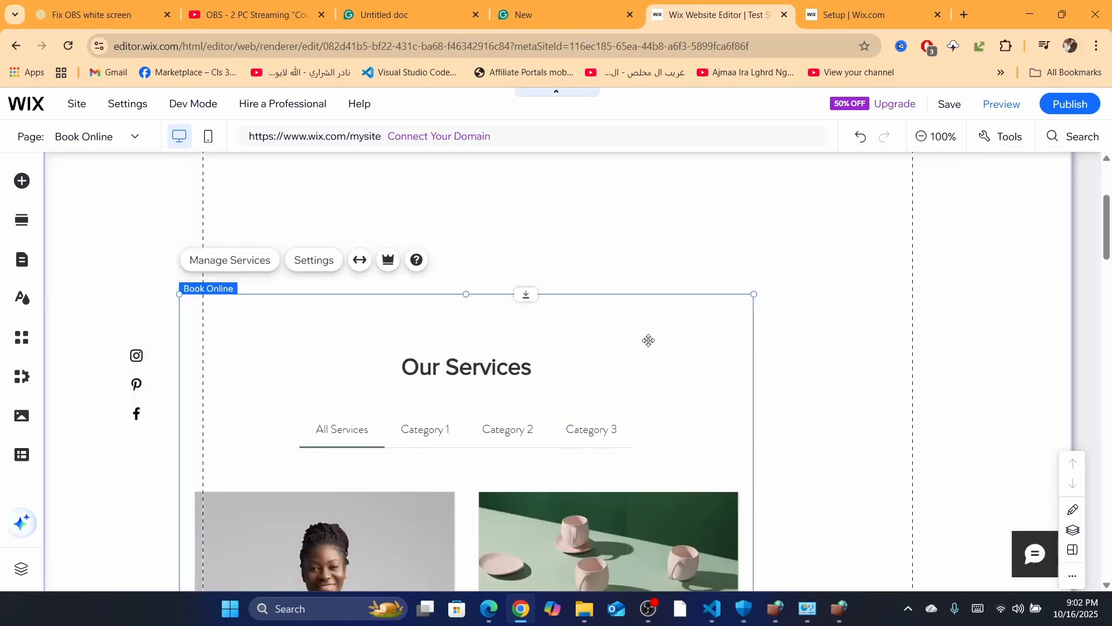
{"action": "left_click_drag", "start_coordinate": [648, 340], "coordinate": [716, 241]}
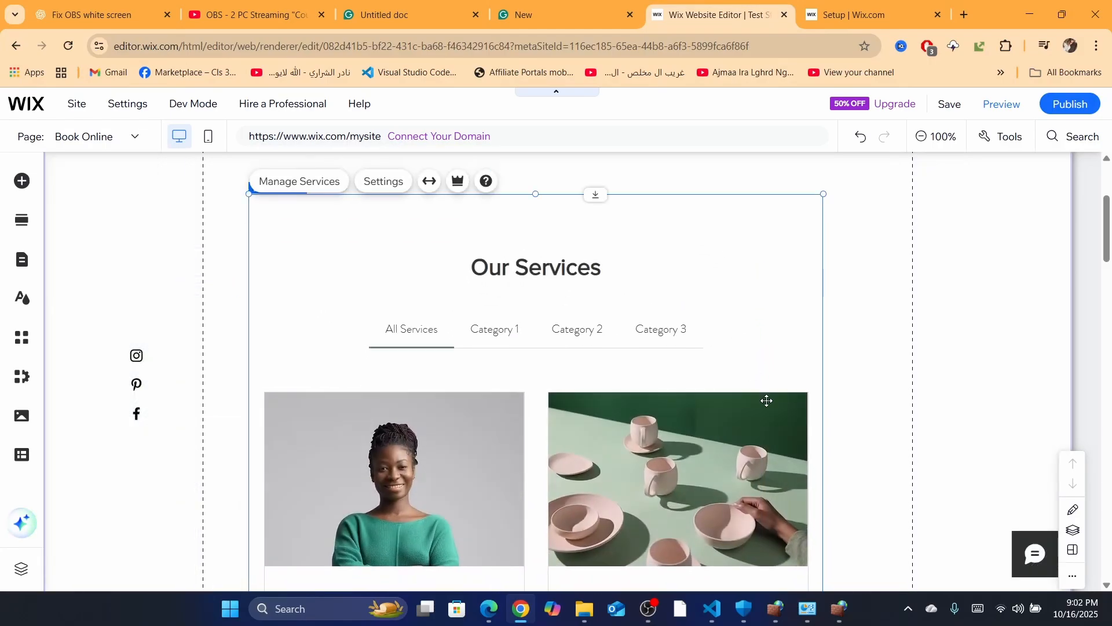
- Open the Online Meeting service from the widget's service management and set its tagline to "ebay dropshipping"
{"action": "left_click", "coordinate": [285, 185]}
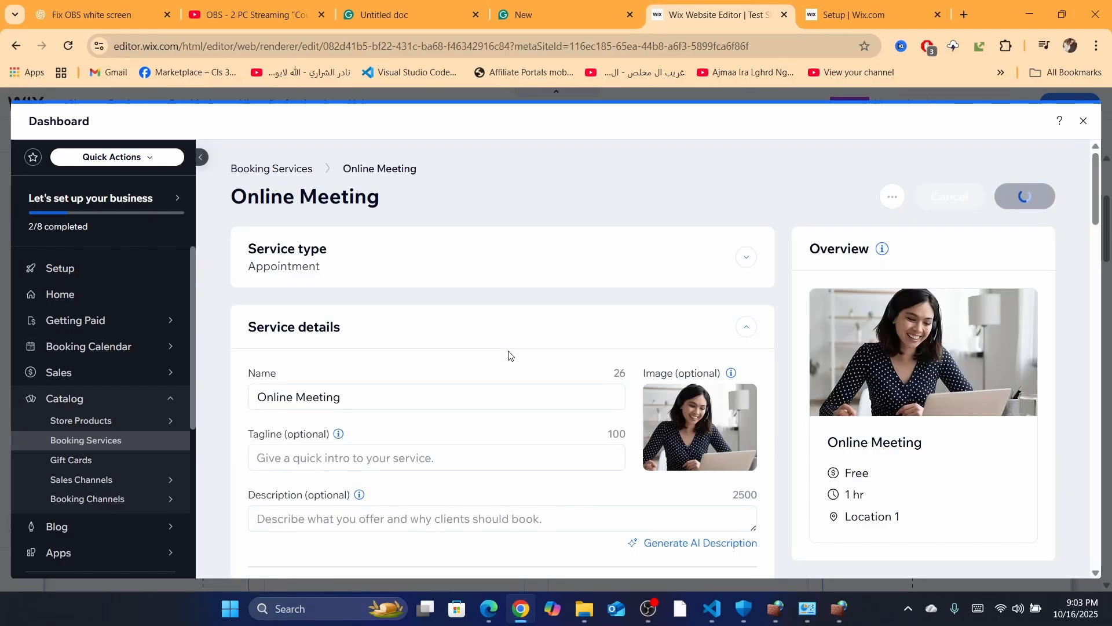
{"action": "scroll", "coordinate": [967, 219], "scroll_direction": "down", "scroll_amount": 3}
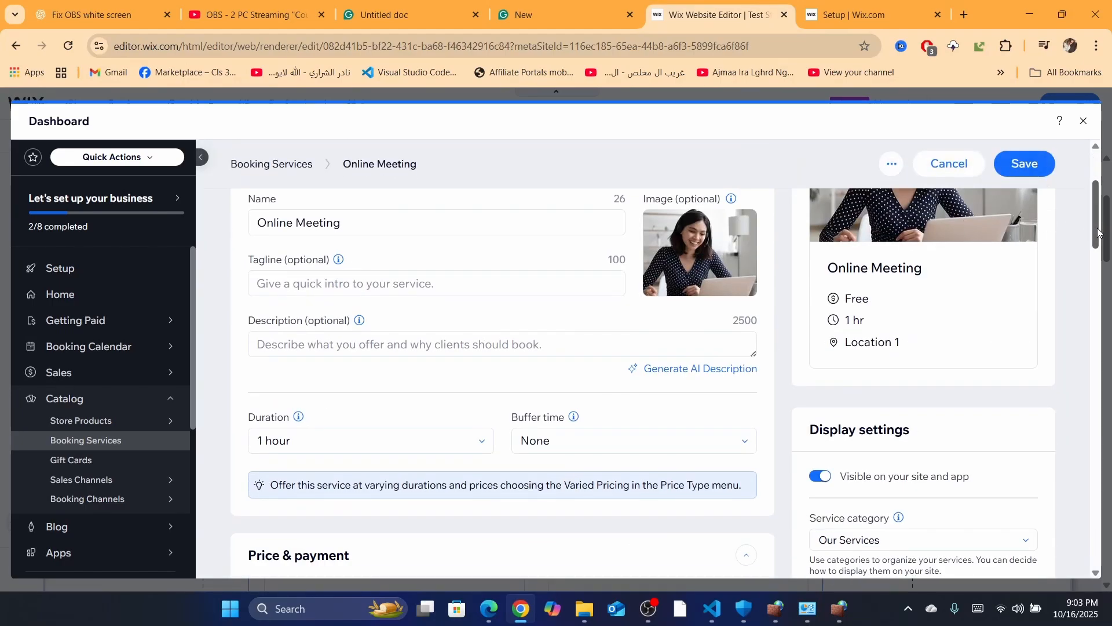
{"action": "scroll", "coordinate": [1100, 232], "scroll_direction": "up", "scroll_amount": 1}
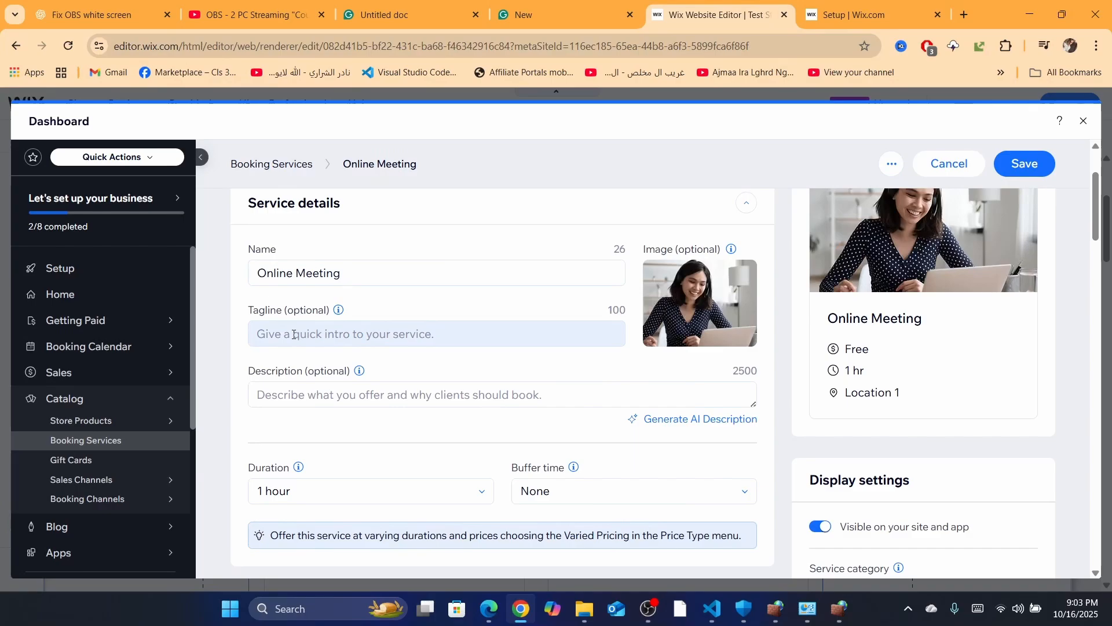
{"action": "left_click", "coordinate": [318, 339]}
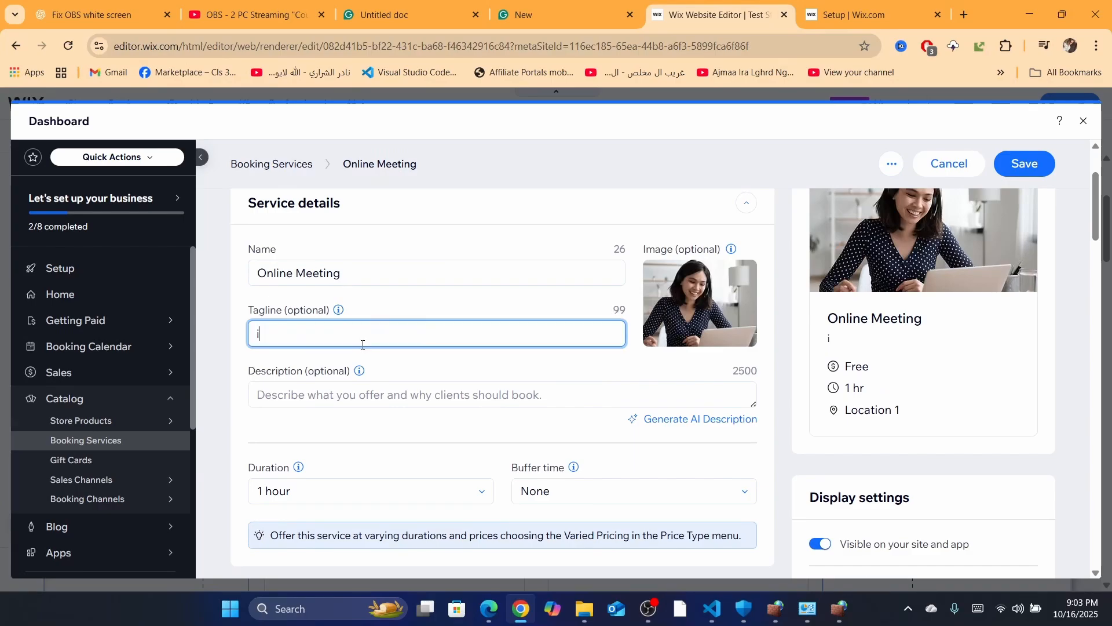
{"action": "type", "text": "ebayudrops"}
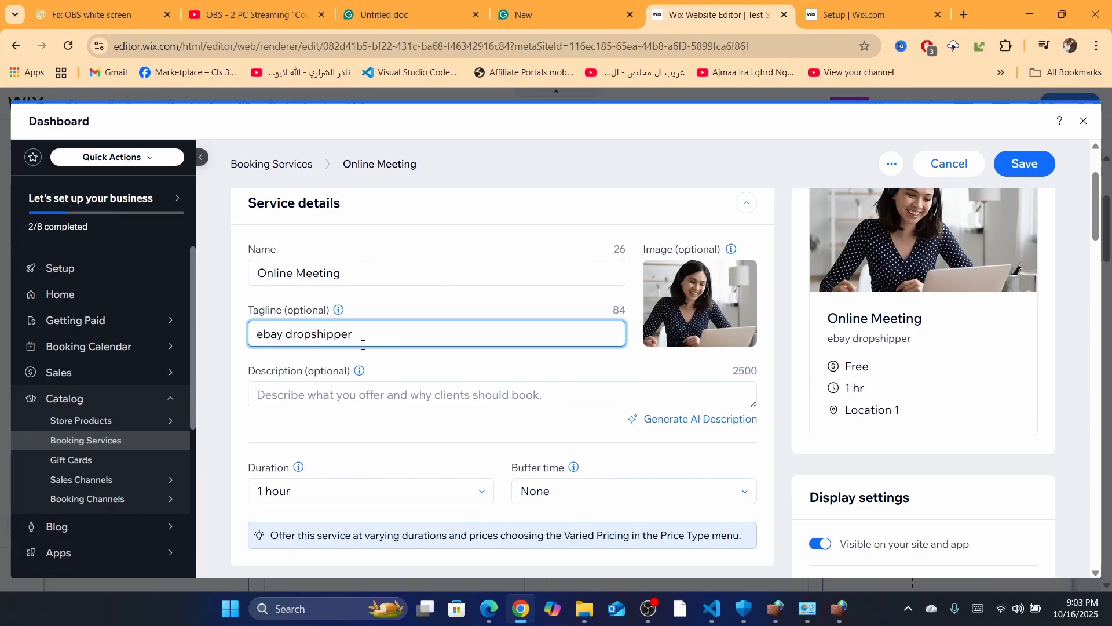
{"action": "type", "text": "hipping"}
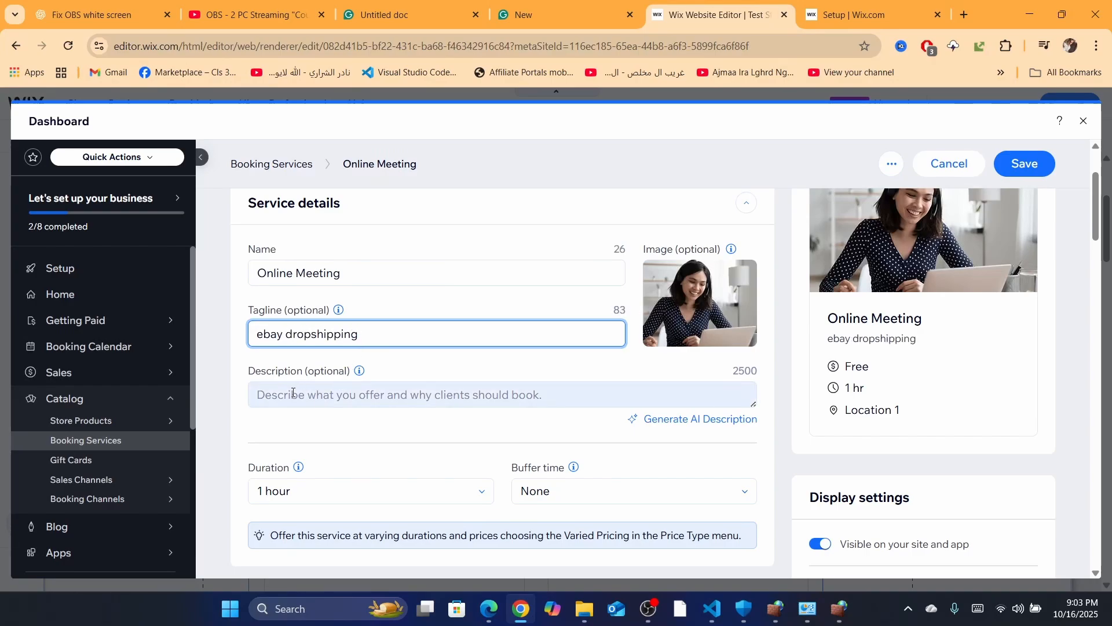
- Generate an AI description for the Online Meeting service and use the Professional version as its description
{"action": "left_click", "coordinate": [293, 394]}
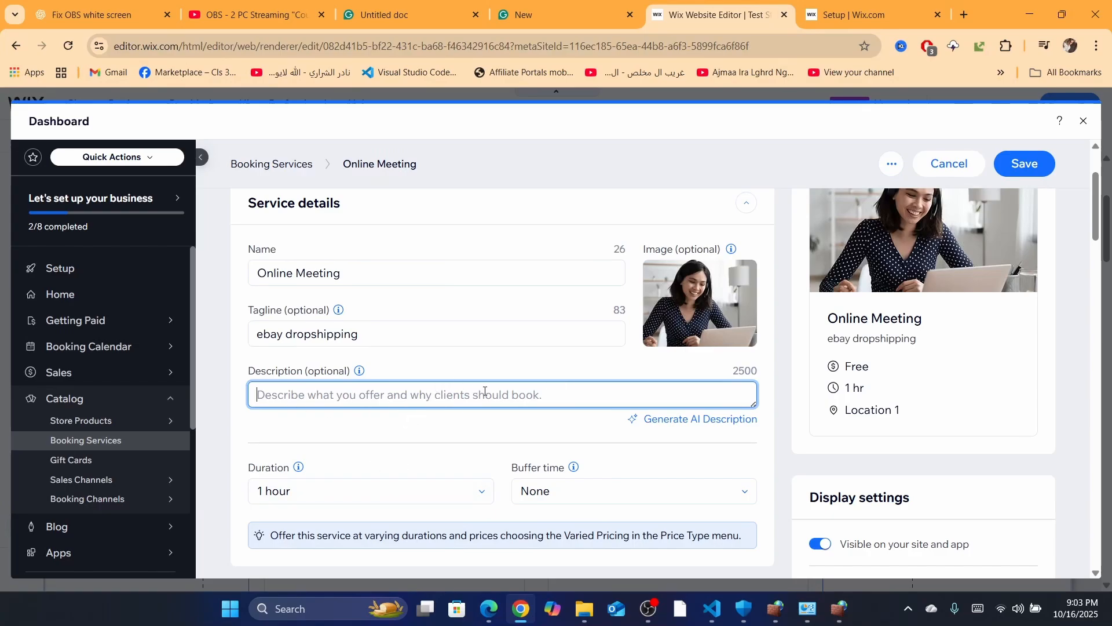
{"action": "left_click", "coordinate": [683, 419]}
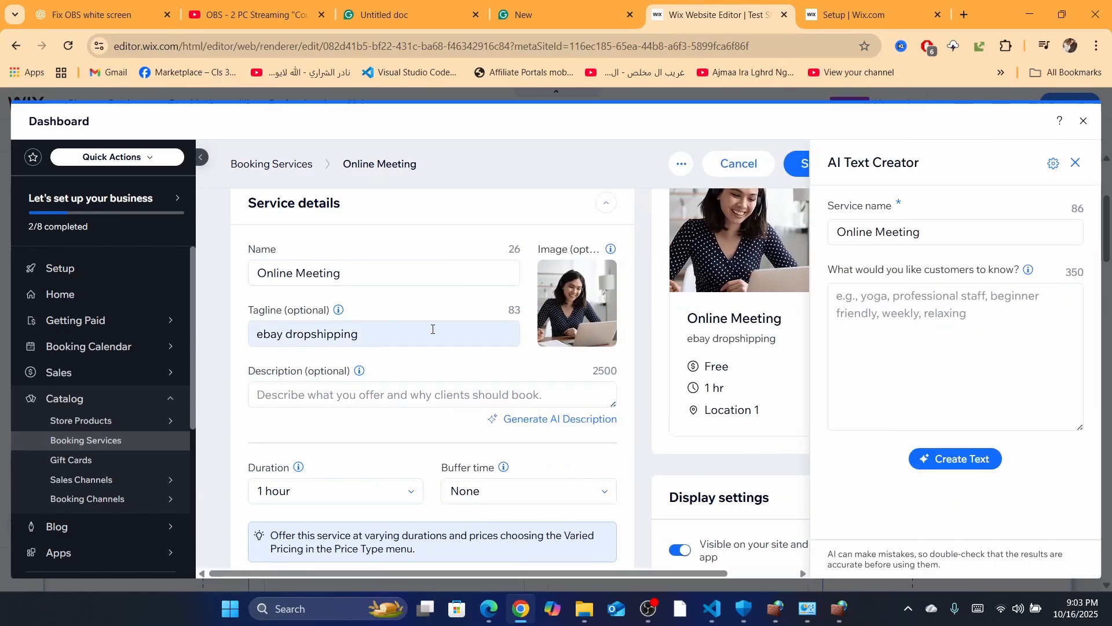
{"action": "left_click", "coordinate": [903, 322]}
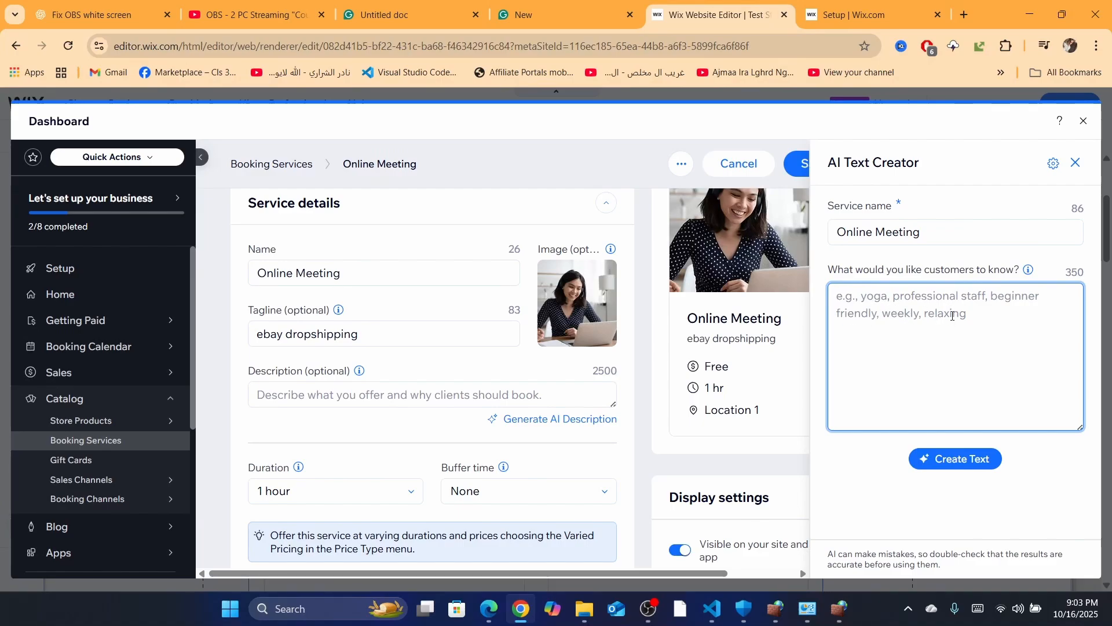
{"action": "left_click", "coordinate": [947, 462]}
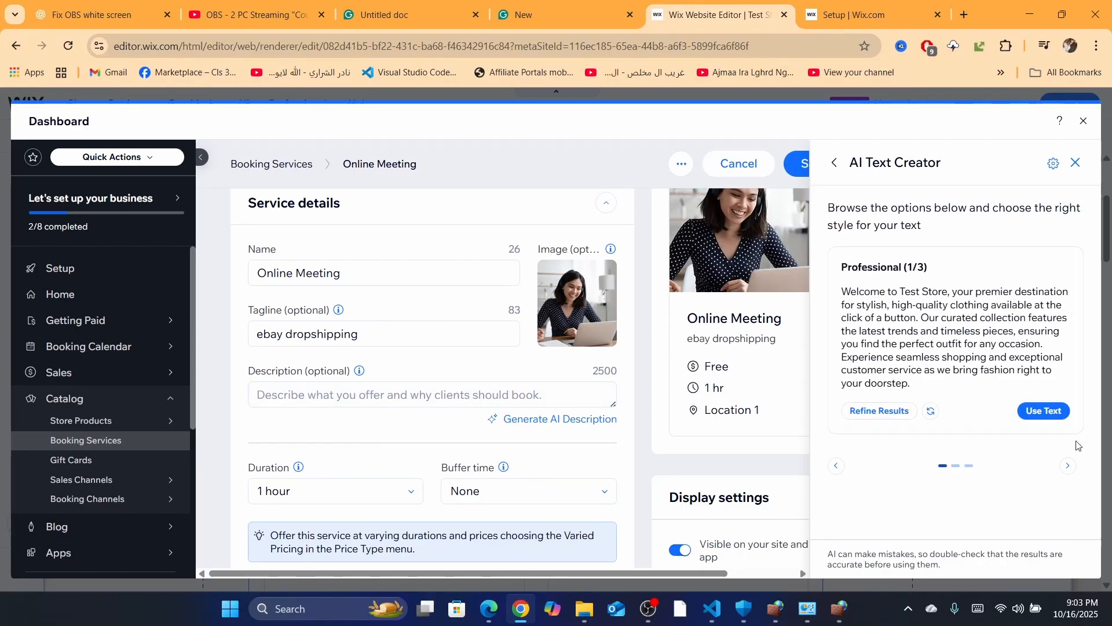
{"action": "left_click", "coordinate": [1044, 411]}
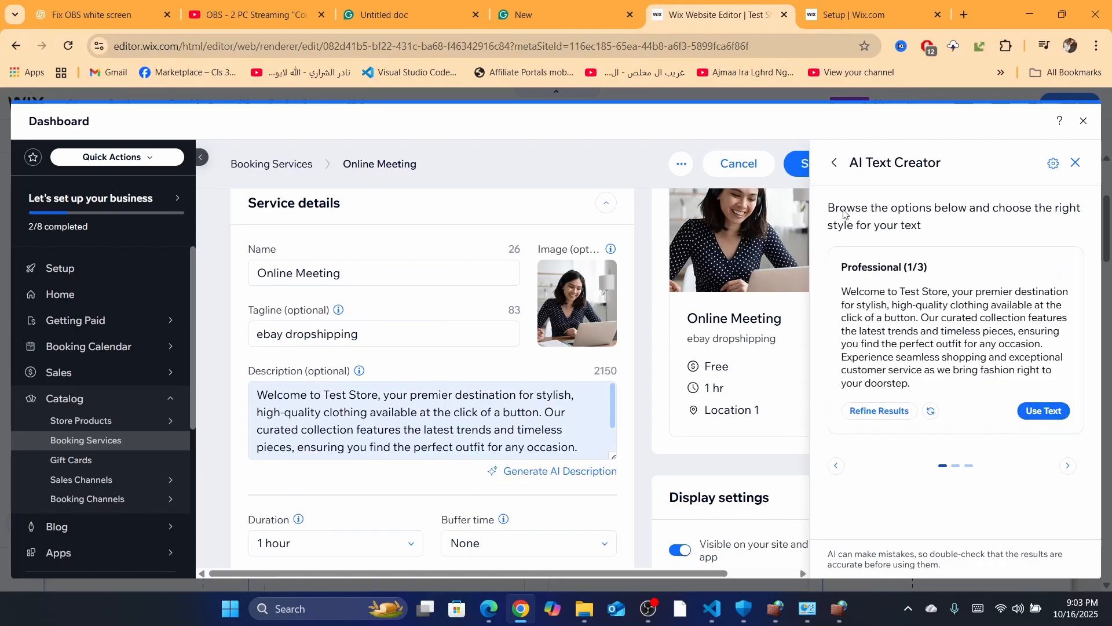
{"action": "left_click", "coordinate": [1076, 164]}
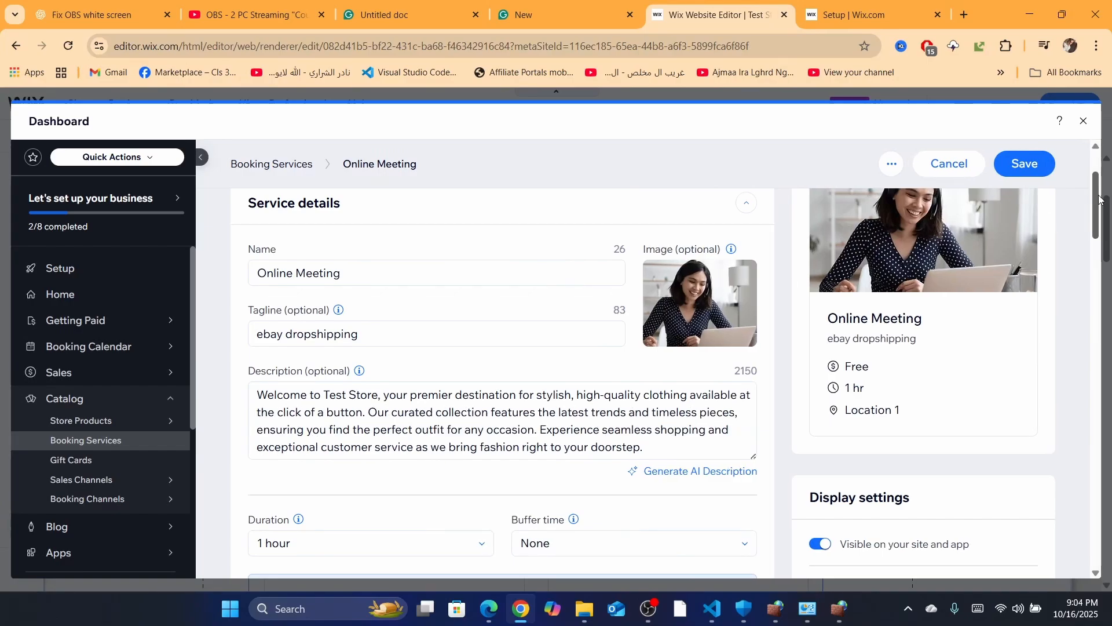
- Set the Online Meeting service's duration to 45 minutes
{"action": "left_click_drag", "start_coordinate": [1099, 199], "coordinate": [1099, 245]}
{"action": "left_click", "coordinate": [304, 253]}
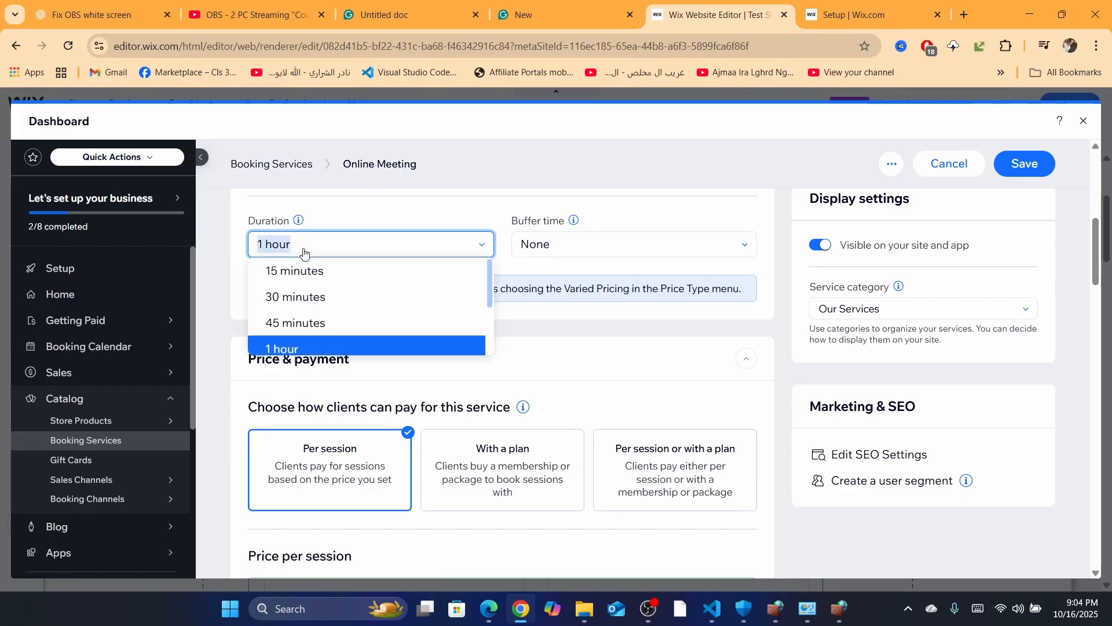
{"action": "left_click", "coordinate": [275, 324]}
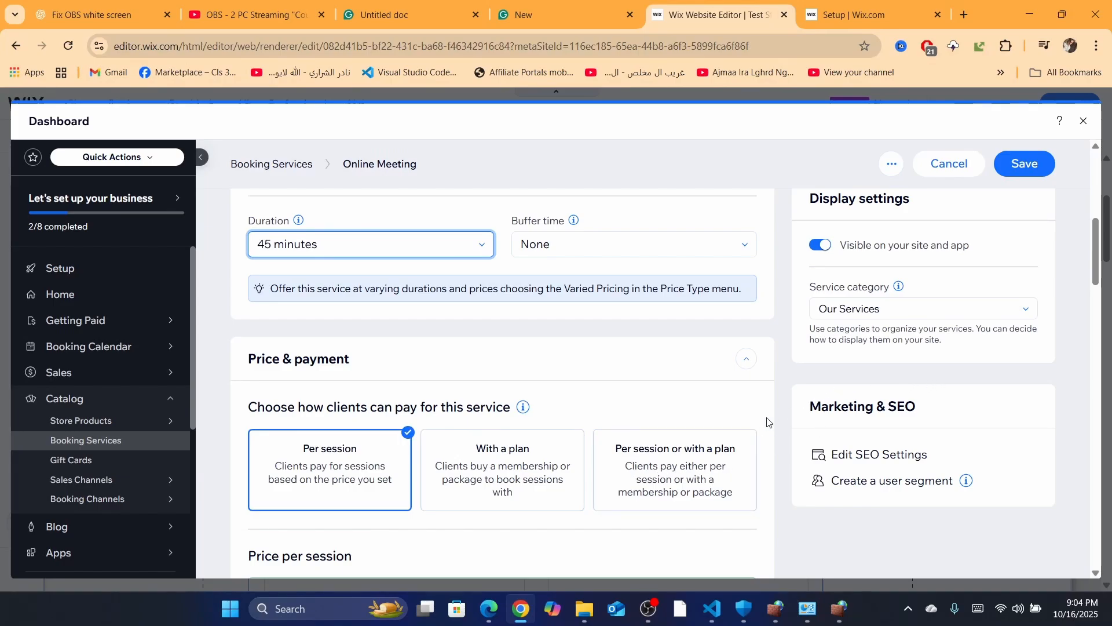
- Switch the service's payment method to With a plan, and set it back to Per session
{"action": "left_click_drag", "start_coordinate": [1103, 231], "coordinate": [1104, 252]}
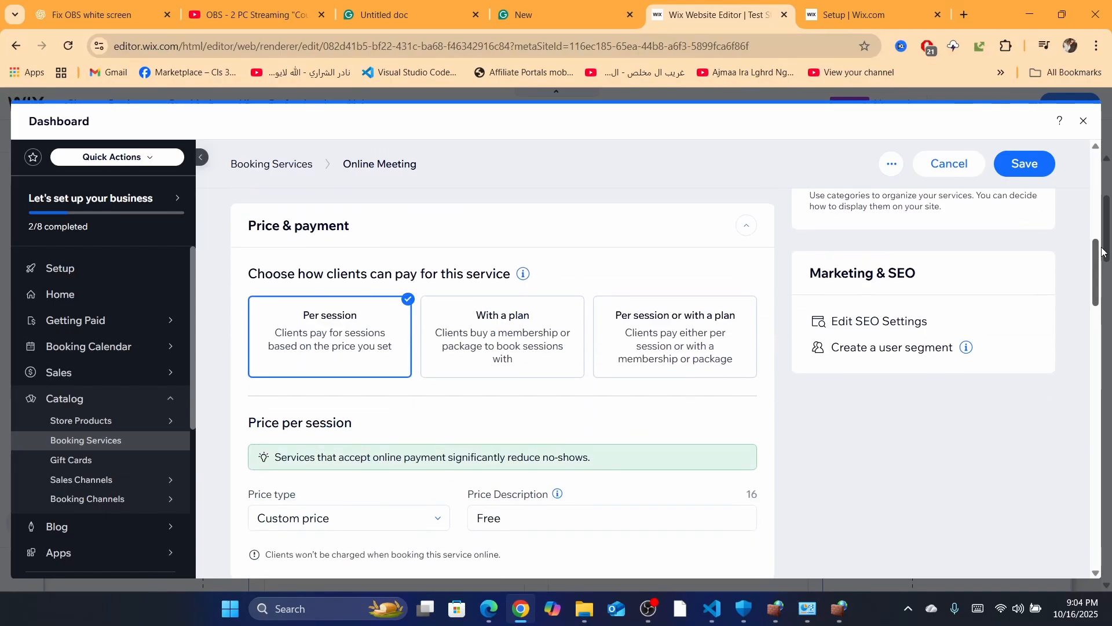
{"action": "left_click", "coordinate": [508, 348]}
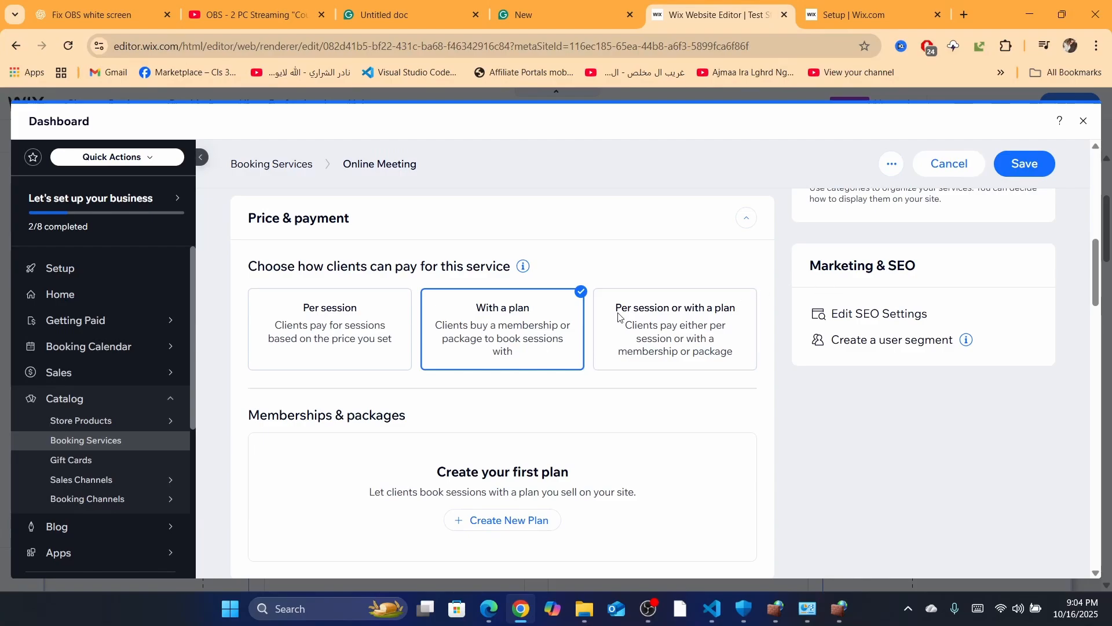
{"action": "left_click", "coordinate": [296, 349]}
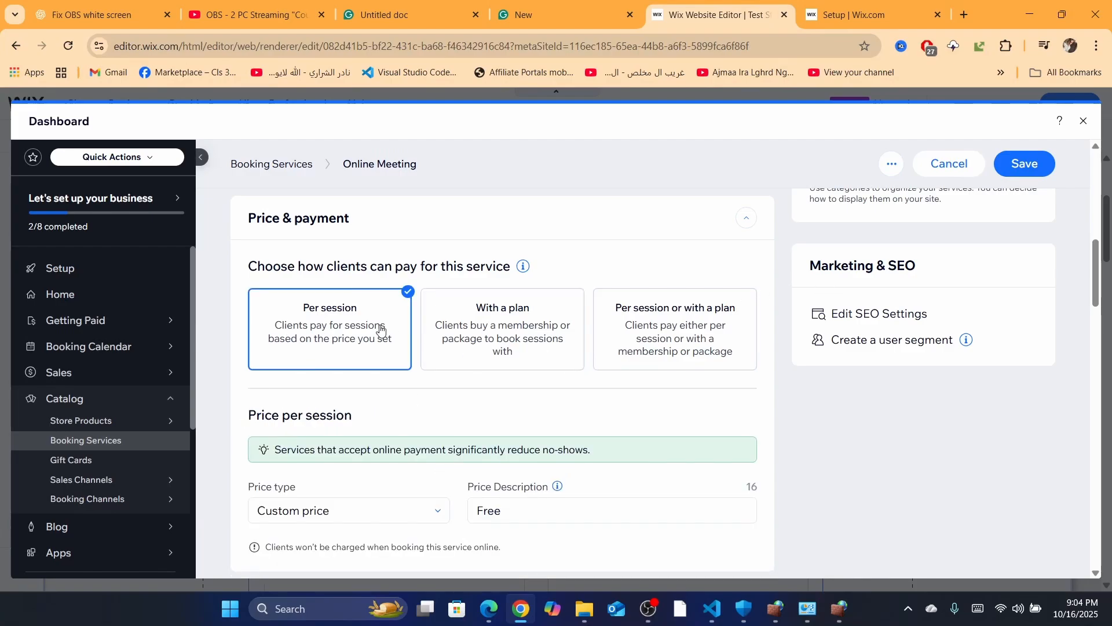
{"action": "scroll", "coordinate": [395, 435], "scroll_direction": "down", "scroll_amount": 2}
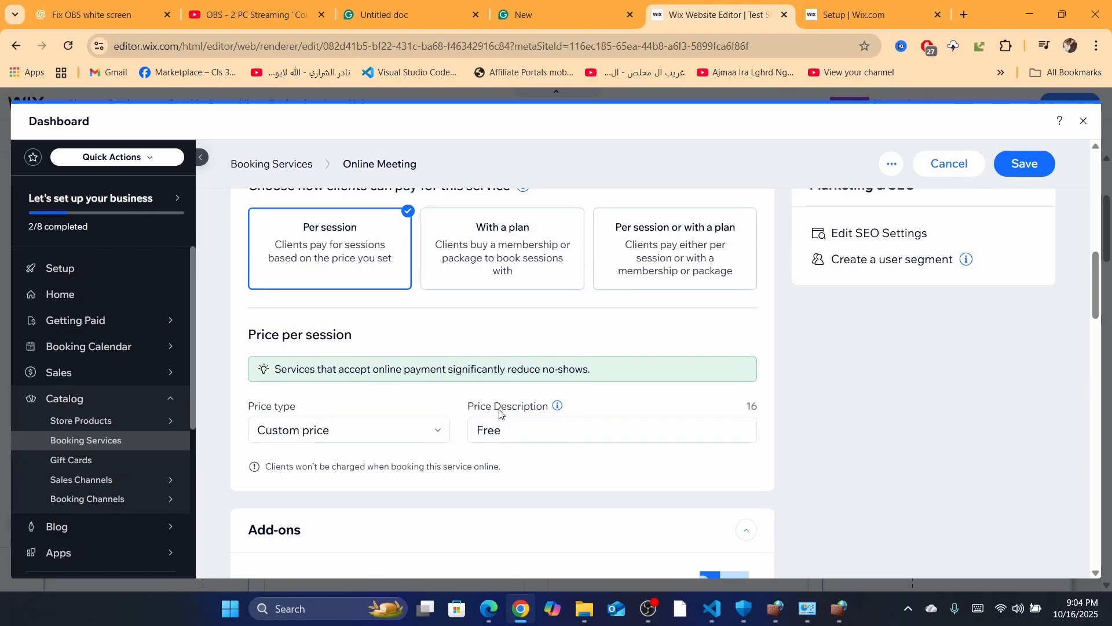
- Set the Online Meeting service's price type to Fixed price at MAD 59, with the entire amount paid online
{"action": "mouse_move", "coordinate": [559, 411]}
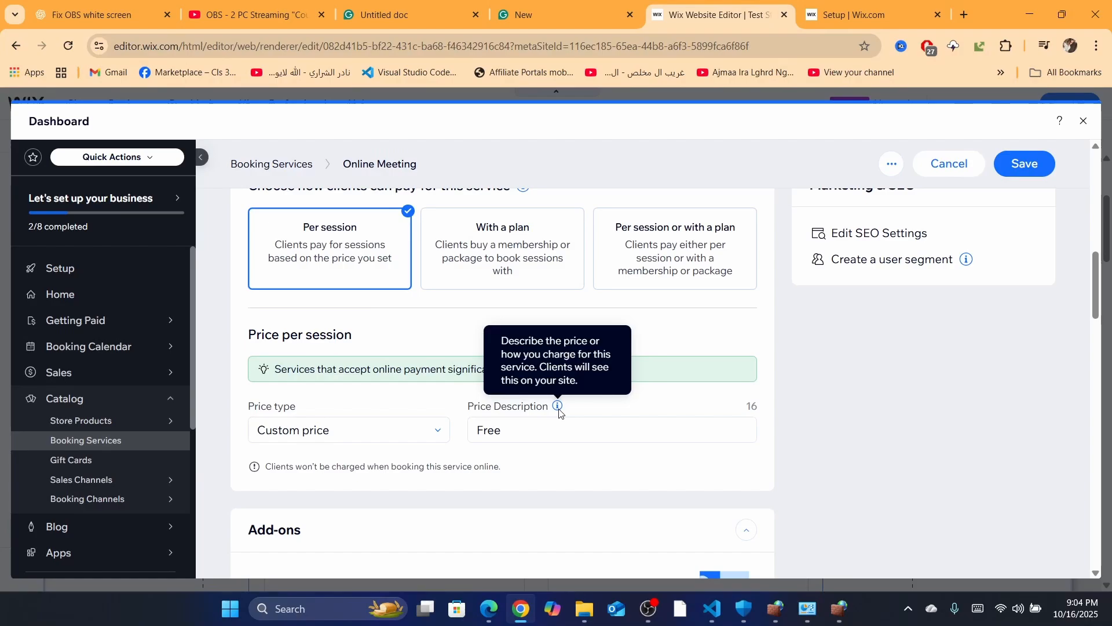
{"action": "left_click", "coordinate": [288, 431]}
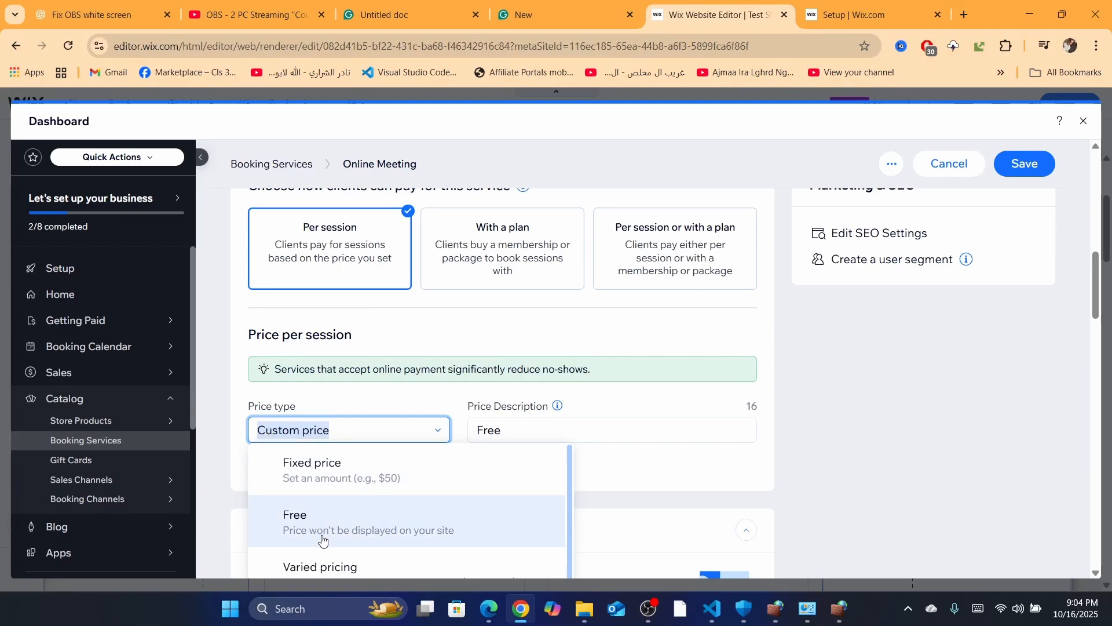
{"action": "left_click", "coordinate": [303, 488]}
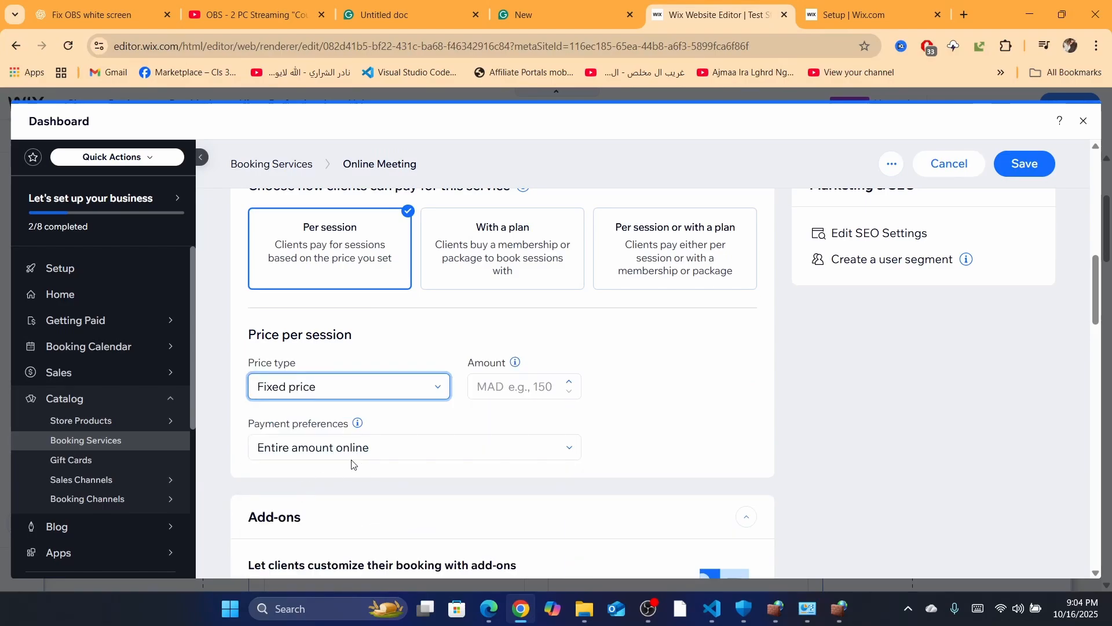
{"action": "left_click", "coordinate": [334, 453]}
{"action": "left_click", "coordinate": [335, 454]}
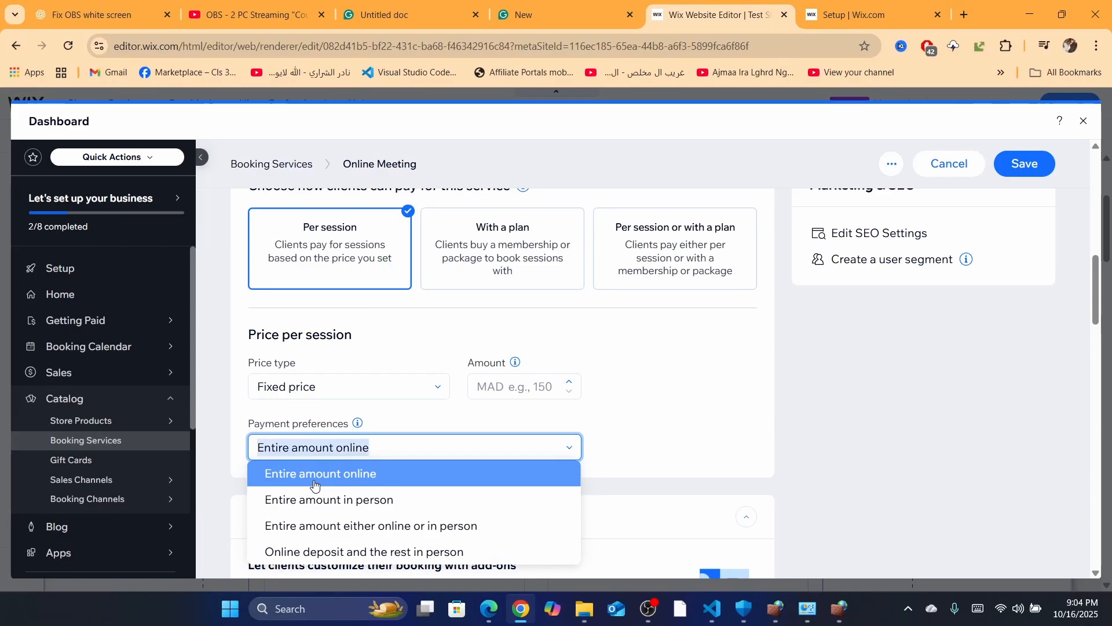
{"action": "left_click", "coordinate": [360, 470]}
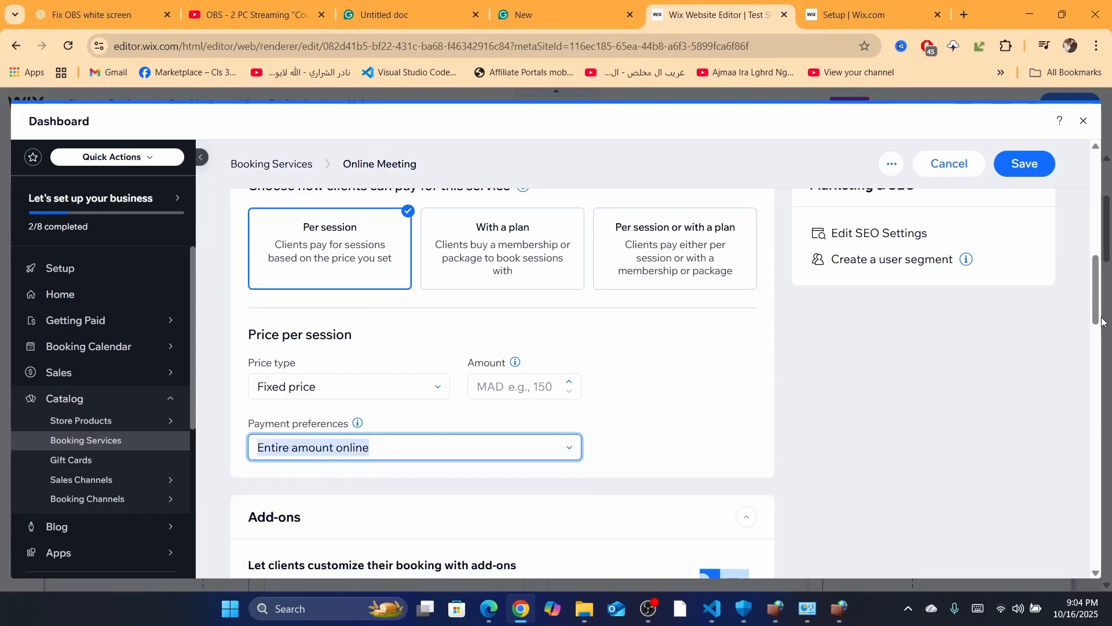
{"action": "scroll", "coordinate": [1101, 323], "scroll_direction": "down", "scroll_amount": 1}
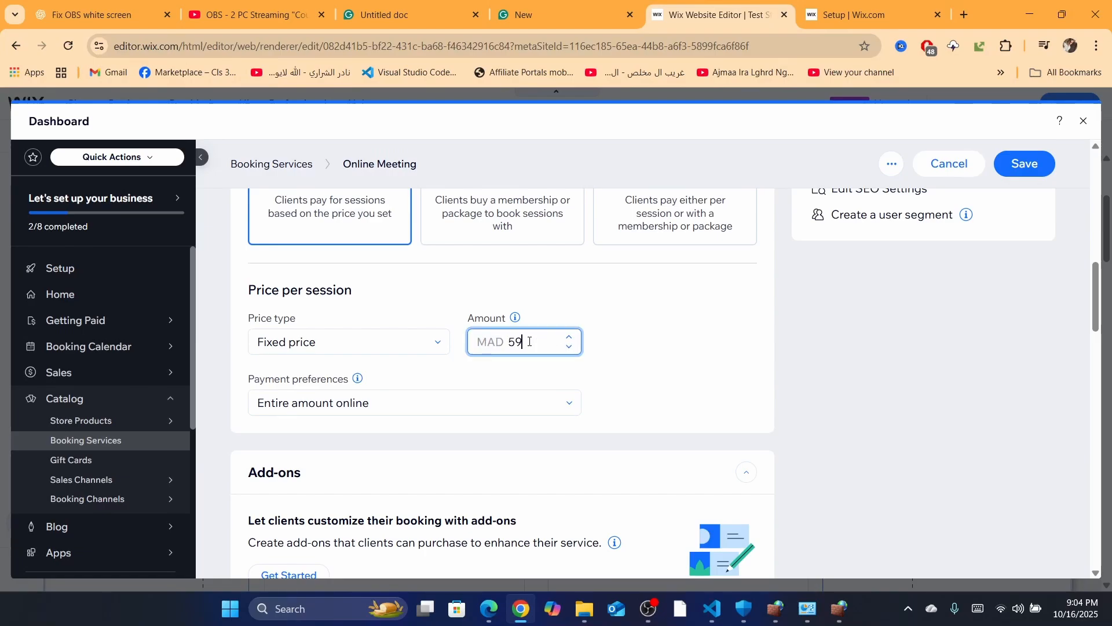
{"action": "left_click", "coordinate": [851, 363]}
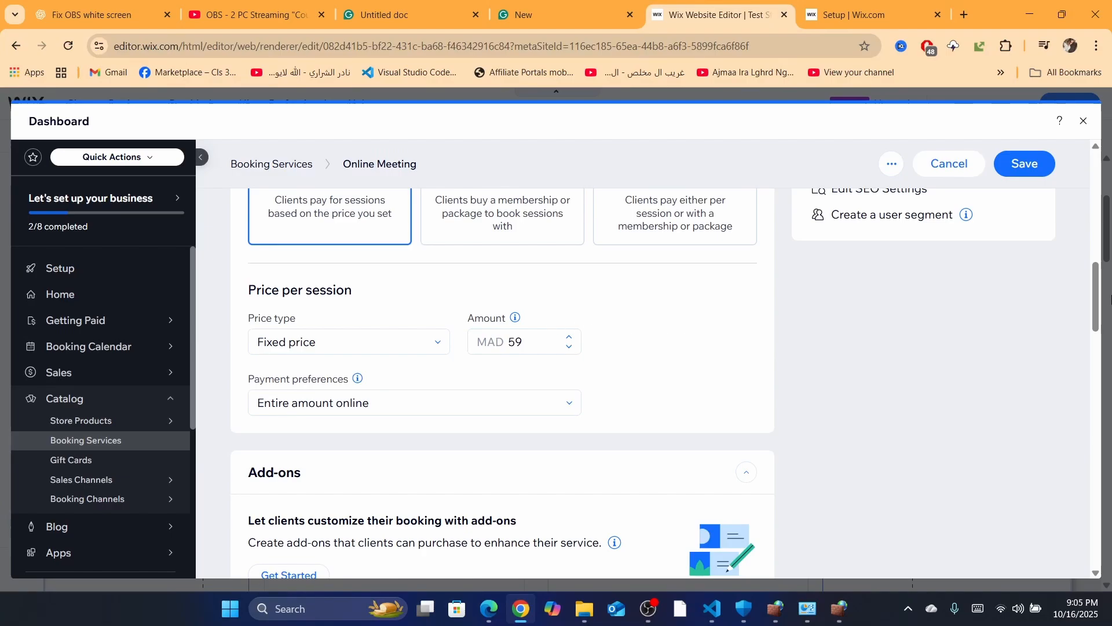
- Review the service's location, staff, image and booking preference settings, and save the Online Meeting service
{"action": "left_click_drag", "start_coordinate": [1110, 299], "coordinate": [1092, 374]}
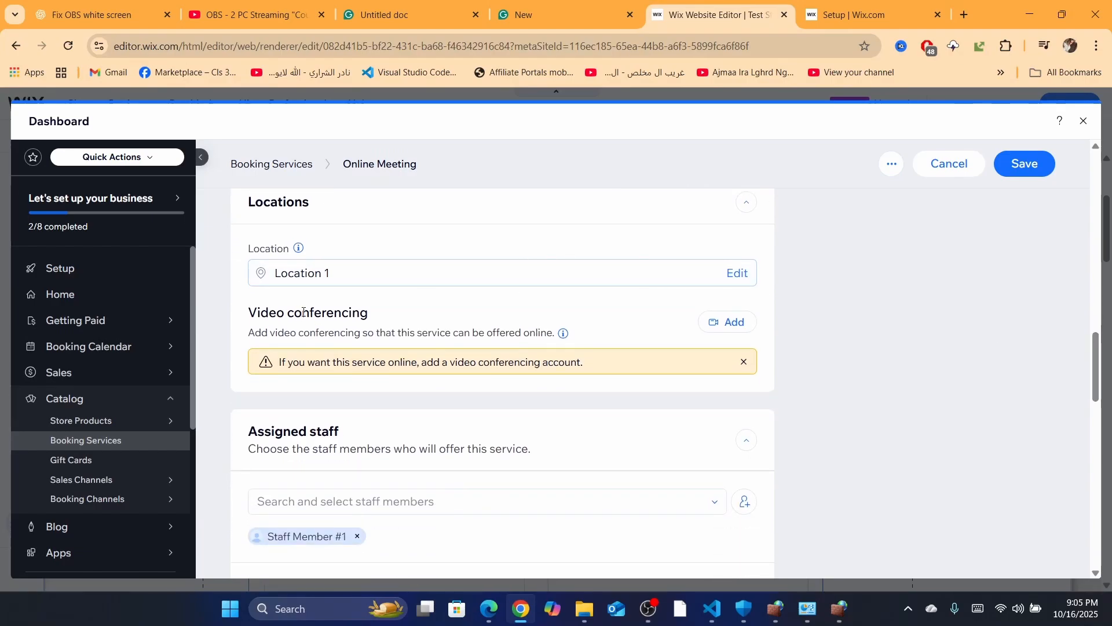
{"action": "left_click_drag", "start_coordinate": [1095, 369], "coordinate": [1104, 471]}
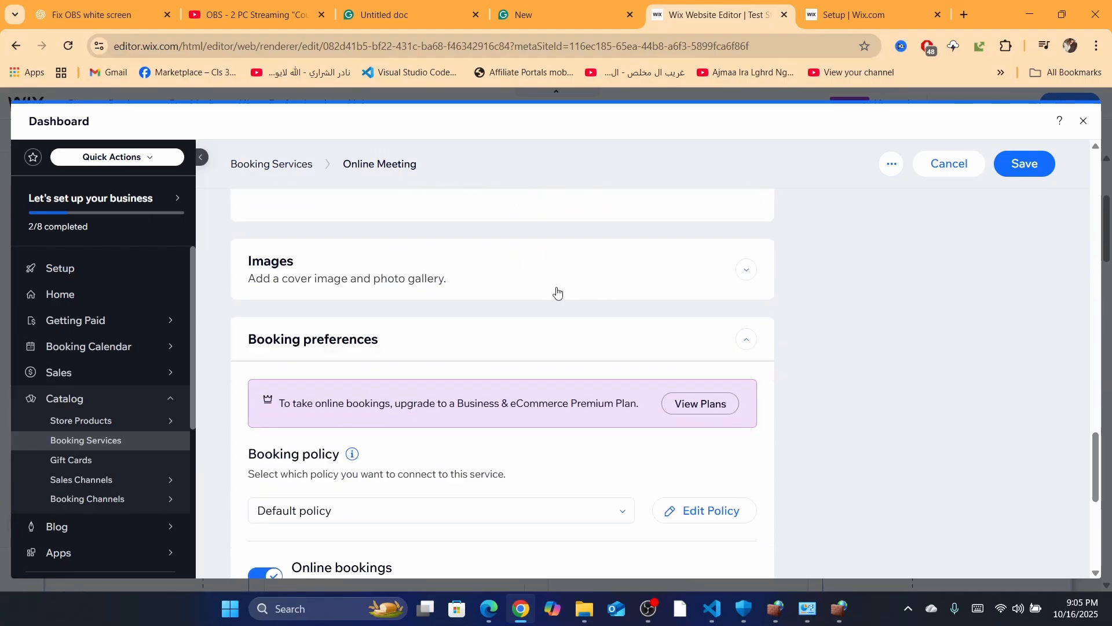
{"action": "left_click", "coordinate": [747, 270]}
{"action": "scroll", "coordinate": [1099, 440], "scroll_direction": "down", "scroll_amount": 1}
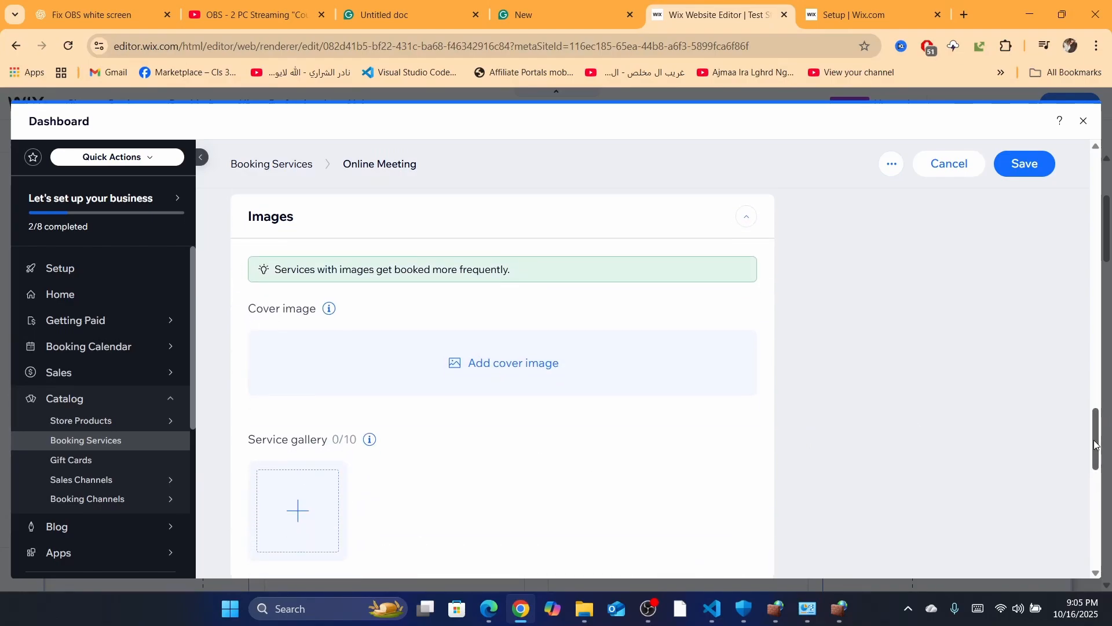
{"action": "left_click_drag", "start_coordinate": [1095, 445], "coordinate": [1105, 527]}
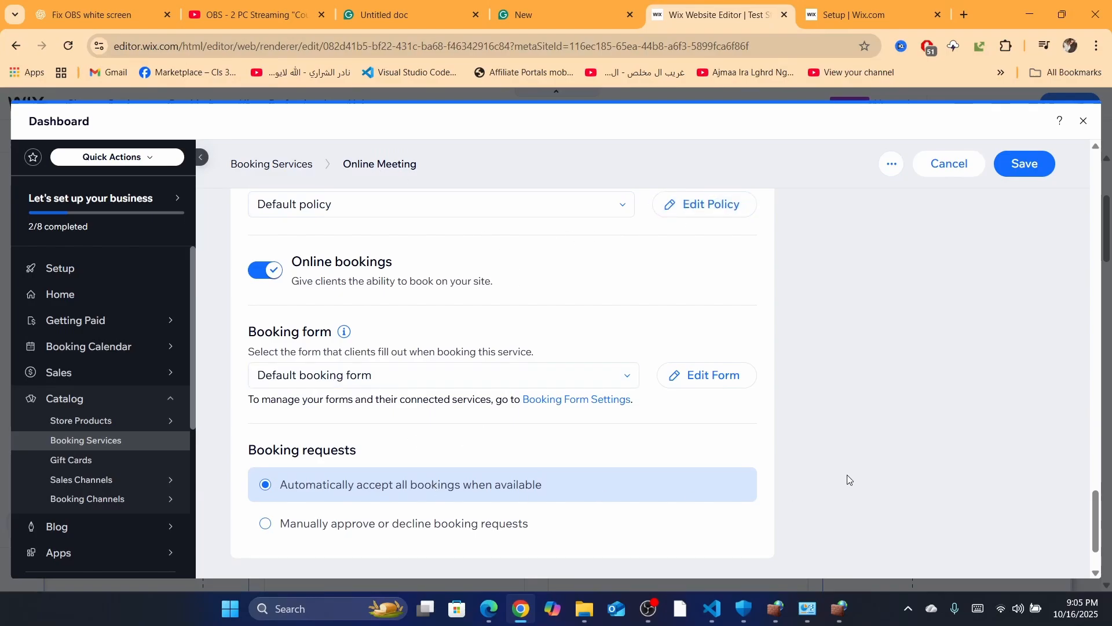
{"action": "left_click", "coordinate": [1022, 164]}
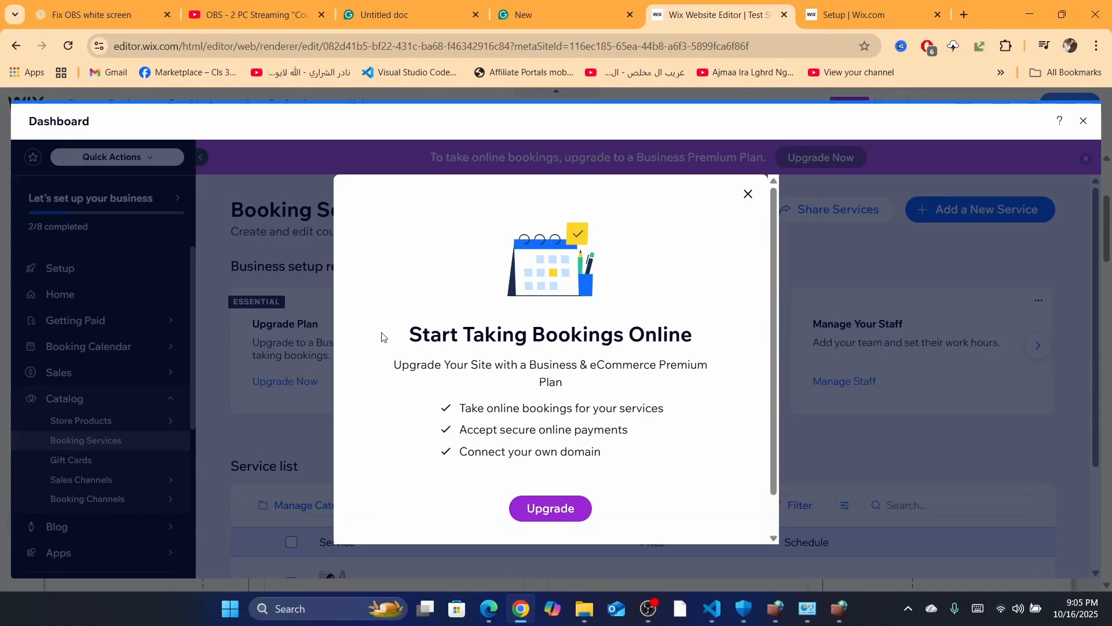
- Read the Business & eCommerce Premium Plan offer for taking bookings online, and dismiss it
{"action": "left_click_drag", "start_coordinate": [406, 335], "coordinate": [672, 342]}
{"action": "left_click", "coordinate": [374, 382]}
{"action": "left_click_drag", "start_coordinate": [385, 375], "coordinate": [550, 370]}
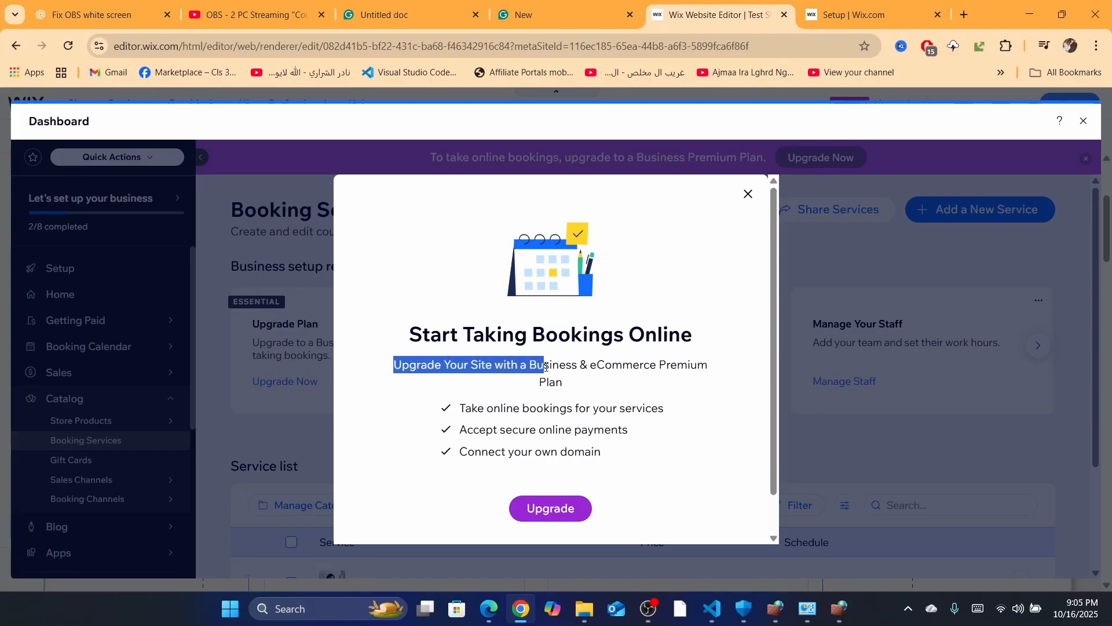
{"action": "left_click", "coordinate": [614, 379]}
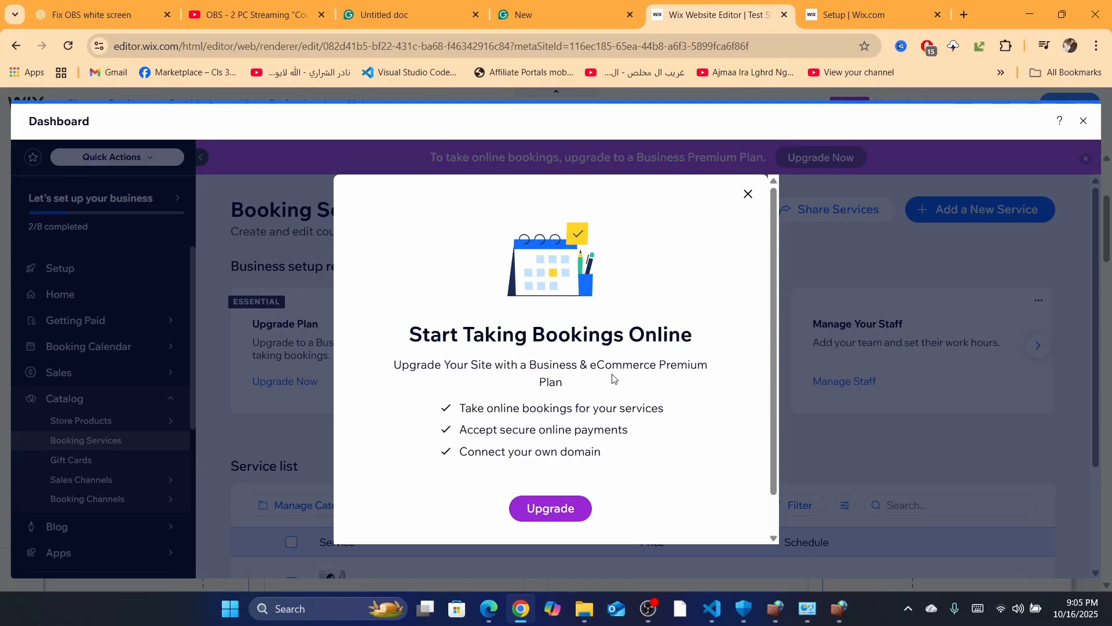
{"action": "left_click_drag", "start_coordinate": [457, 403], "coordinate": [608, 408]}
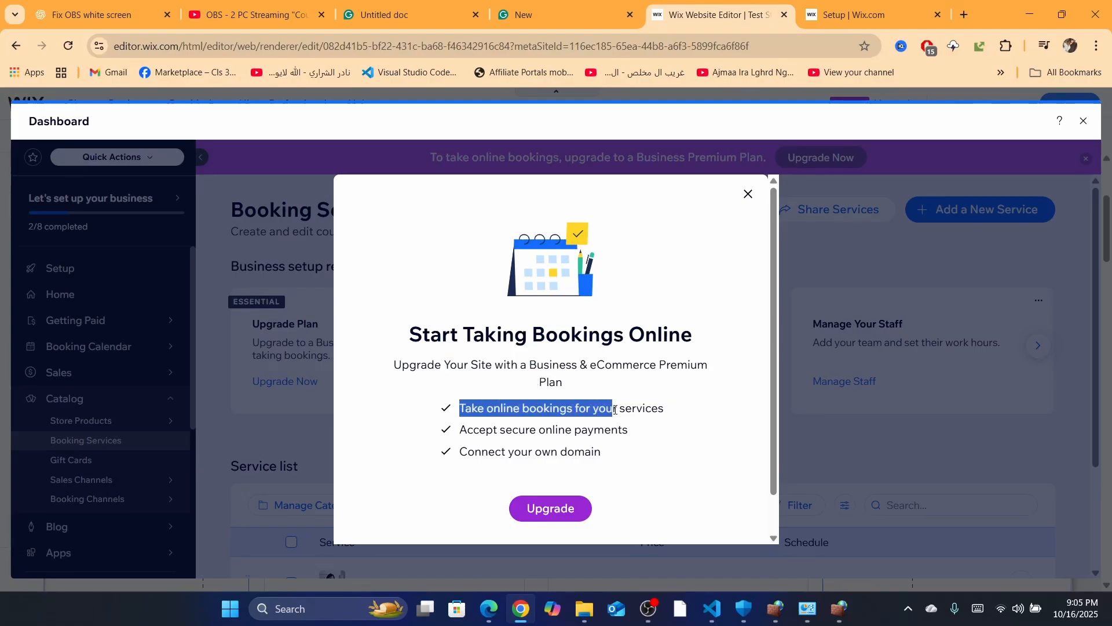
{"action": "left_click", "coordinate": [609, 408]}
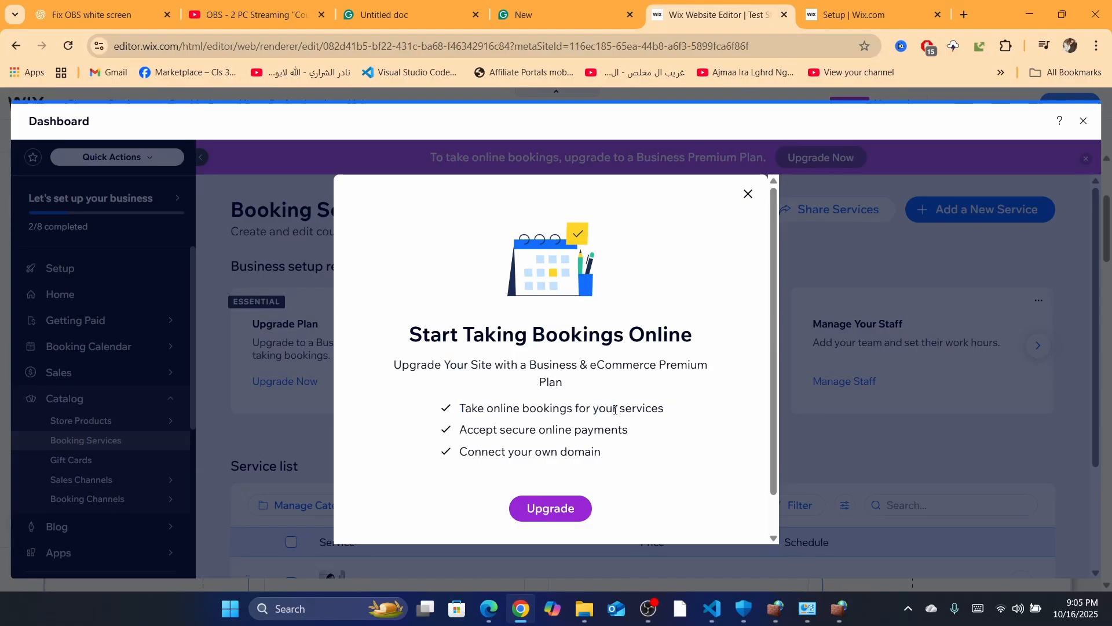
{"action": "triple_click", "coordinate": [500, 429]}
{"action": "left_click", "coordinate": [594, 441]}
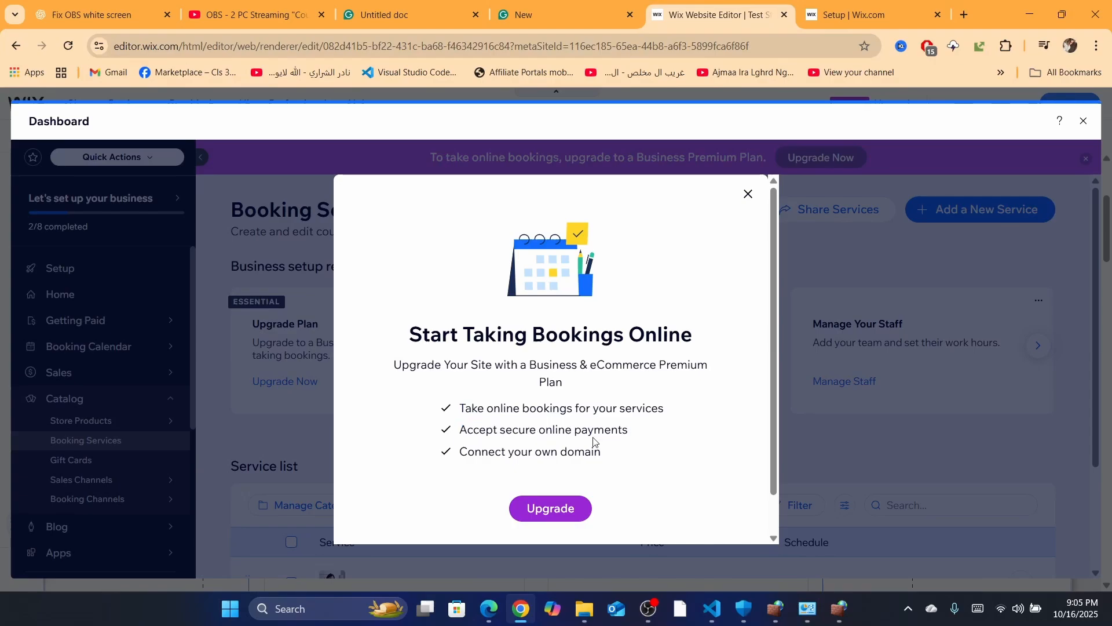
{"action": "triple_click", "coordinate": [481, 451]}
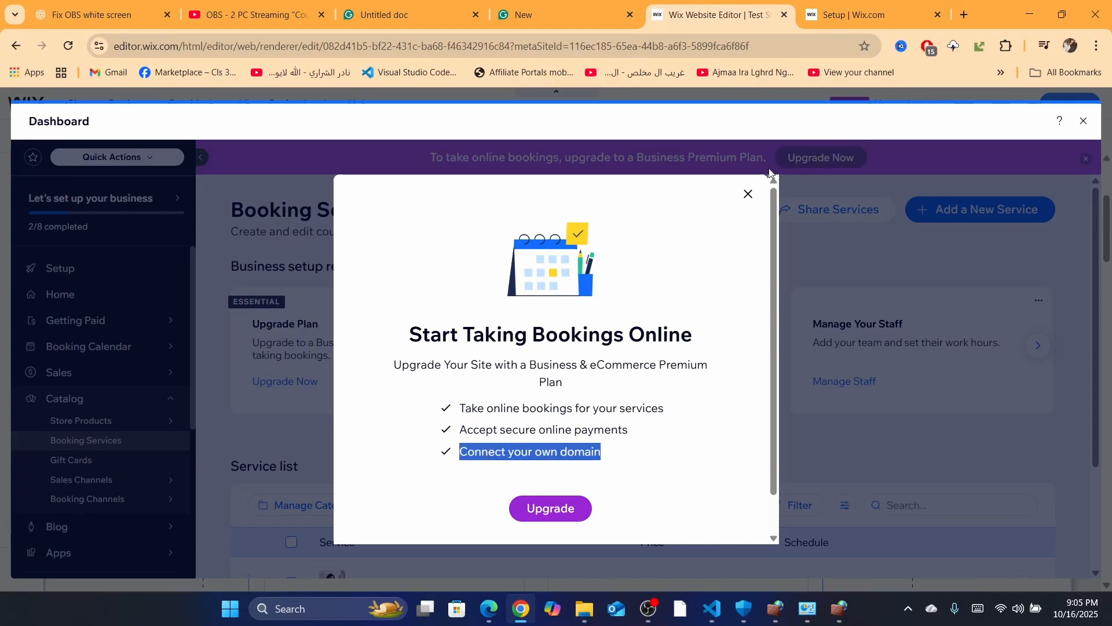
{"action": "left_click", "coordinate": [748, 193]}
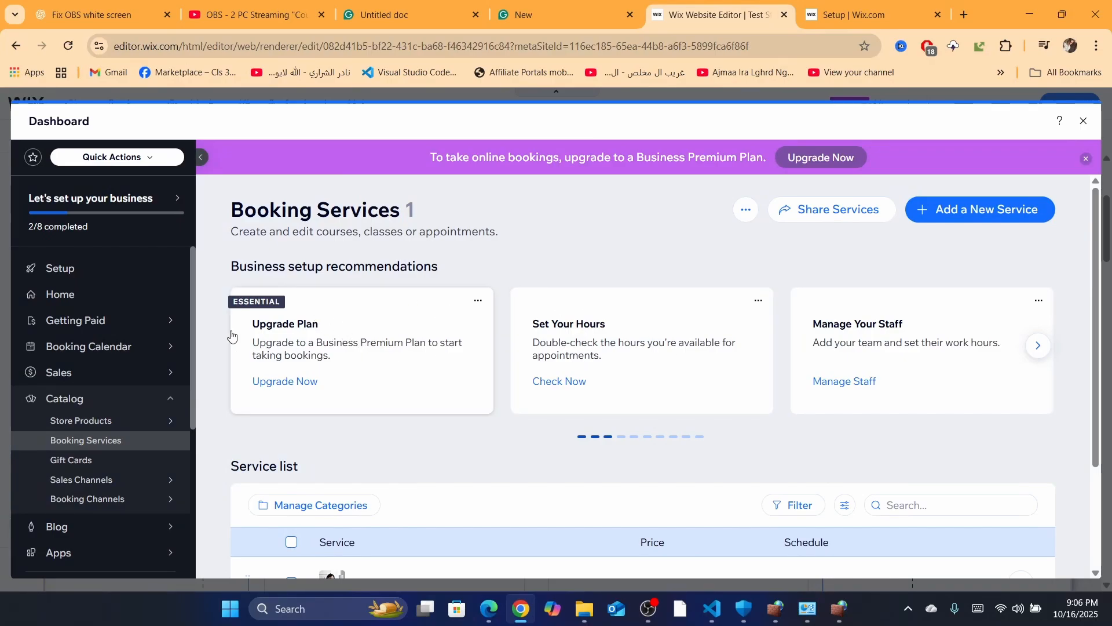
- Close the dashboard and check the Online Meeting service card on the Book Online page
{"action": "left_click", "coordinate": [1083, 122]}
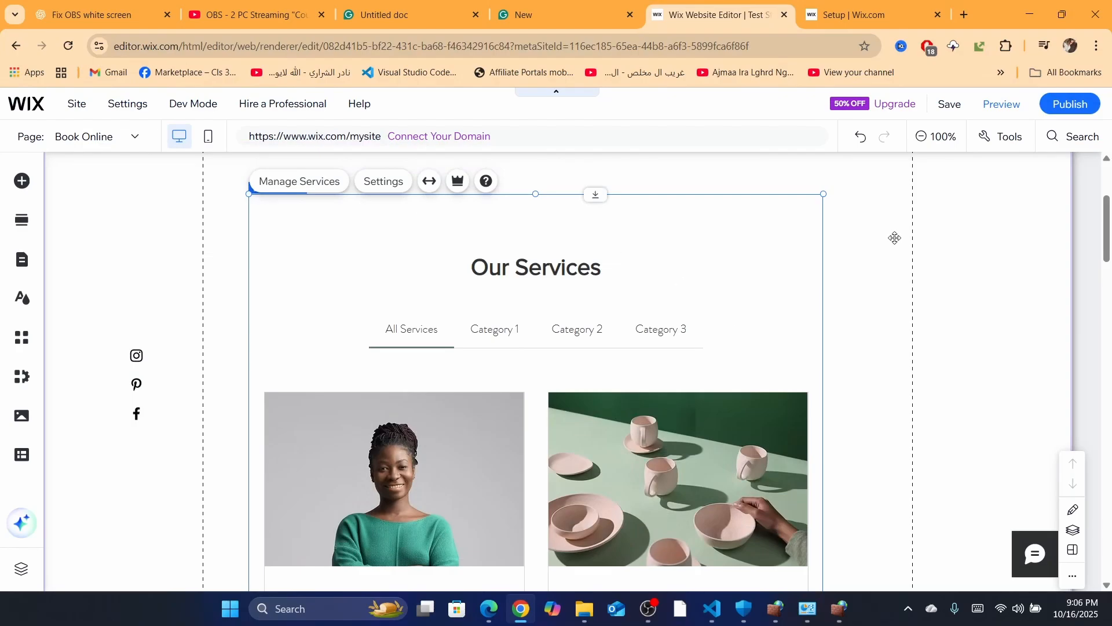
{"action": "left_click_drag", "start_coordinate": [1108, 225], "coordinate": [1110, 261]}
{"action": "left_click", "coordinate": [466, 329]}
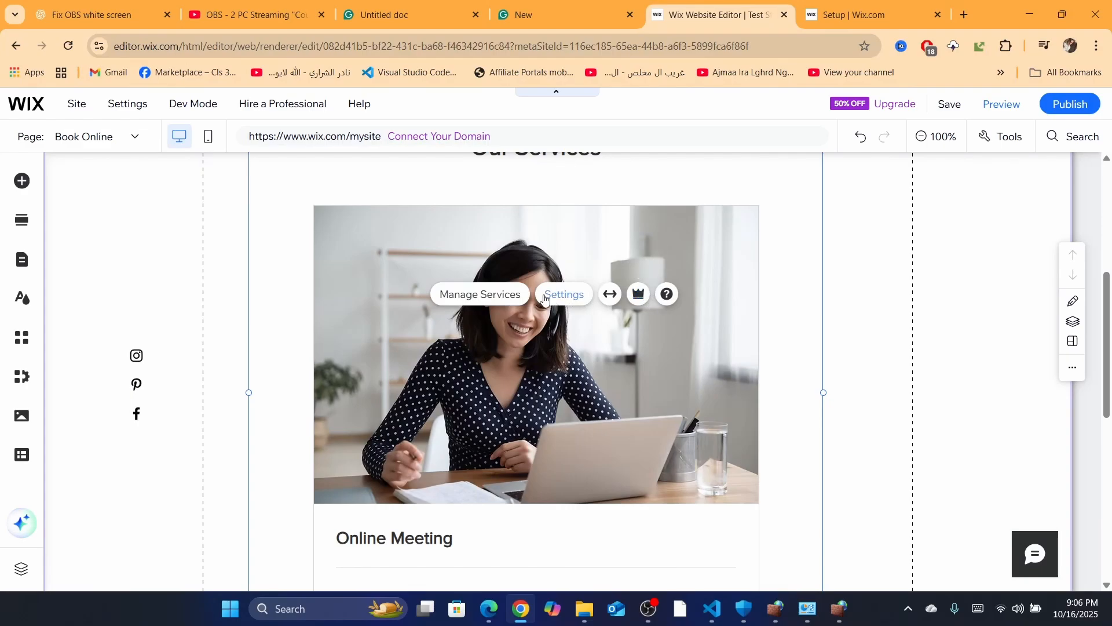
{"action": "mouse_move", "coordinate": [1110, 358]}
{"action": "left_mouse_down"}
{"action": "mouse_move", "coordinate": [1111, 461]}
{"action": "mouse_move", "coordinate": [1110, 373]}
{"action": "left_mouse_up"}
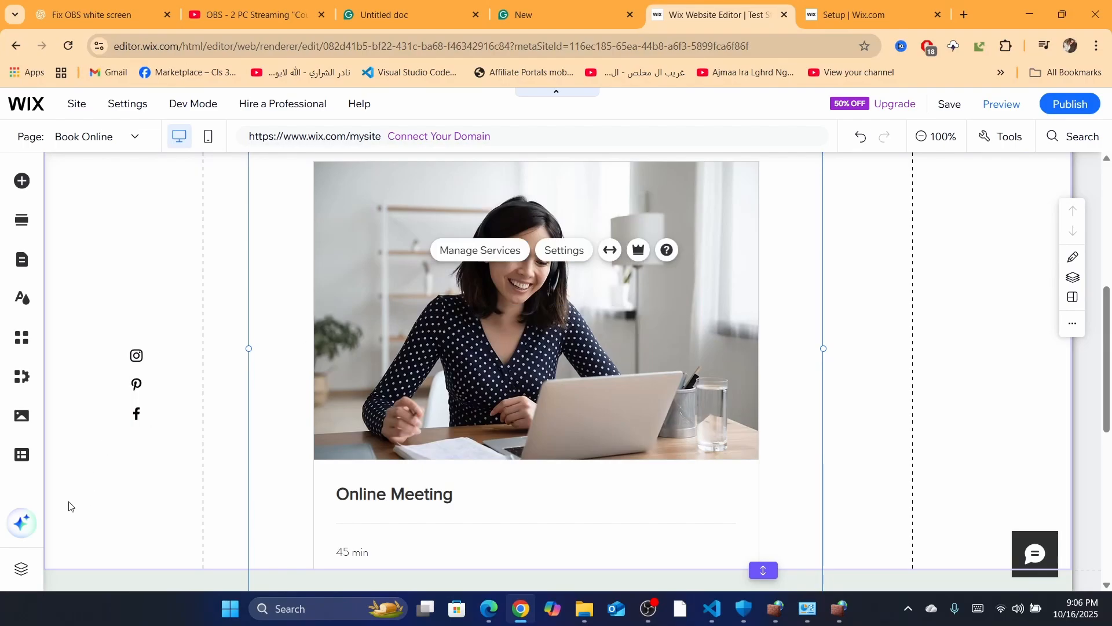
- Browse the available Bookings elements, from Featured Service and Calendar to Weekly Timetable, Daily Agenda and Cart Icon, without adding any
{"action": "left_click", "coordinate": [20, 183]}
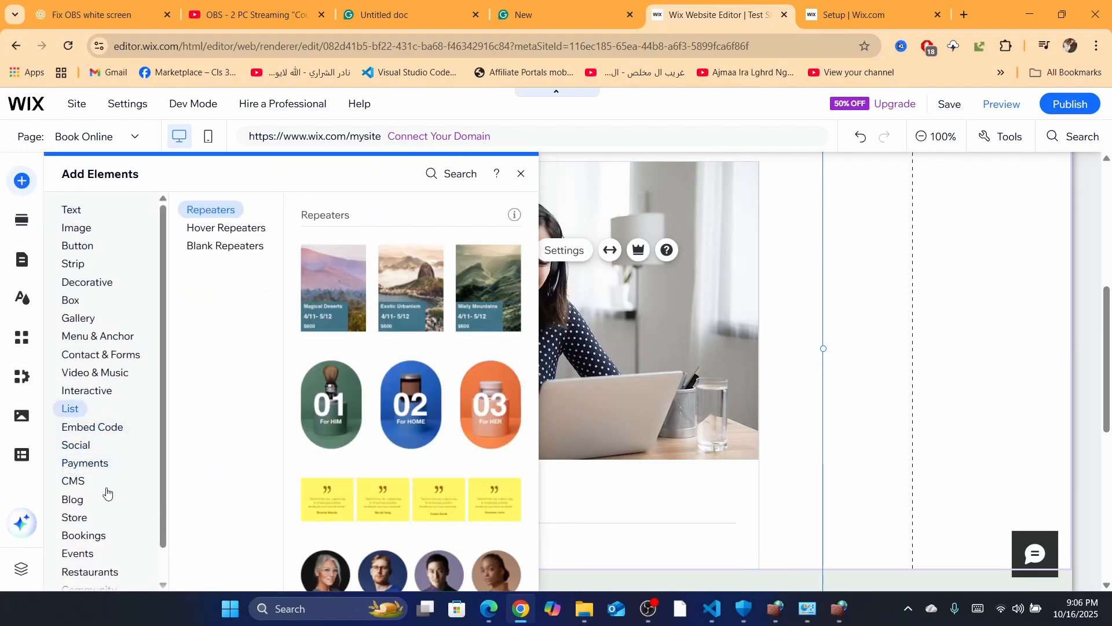
{"action": "mouse_move", "coordinate": [76, 544]}
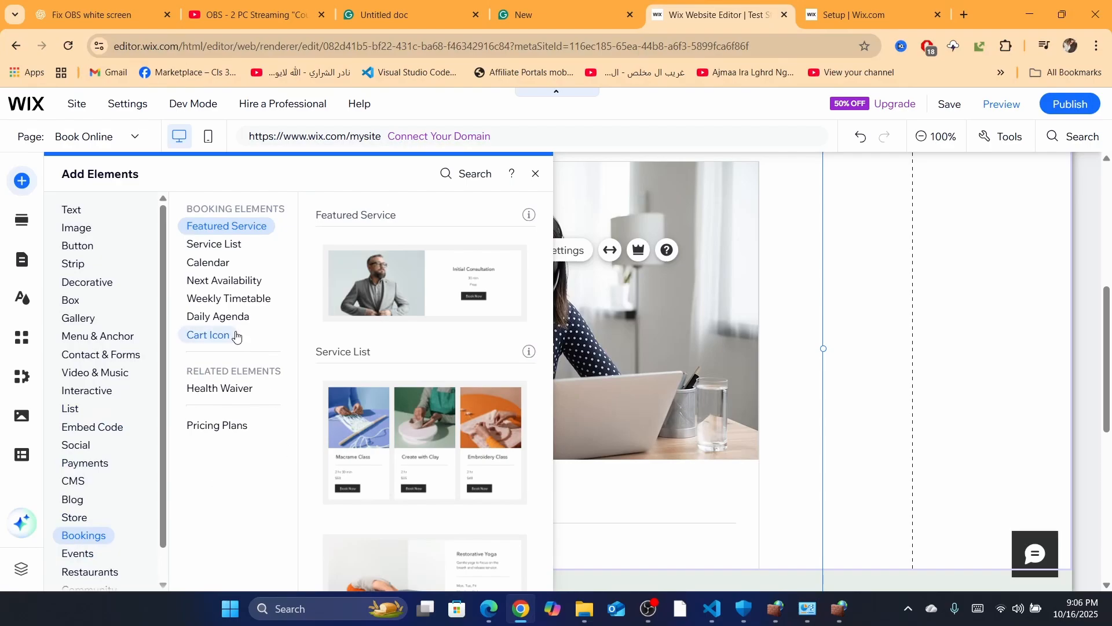
{"action": "mouse_move", "coordinate": [201, 226]}
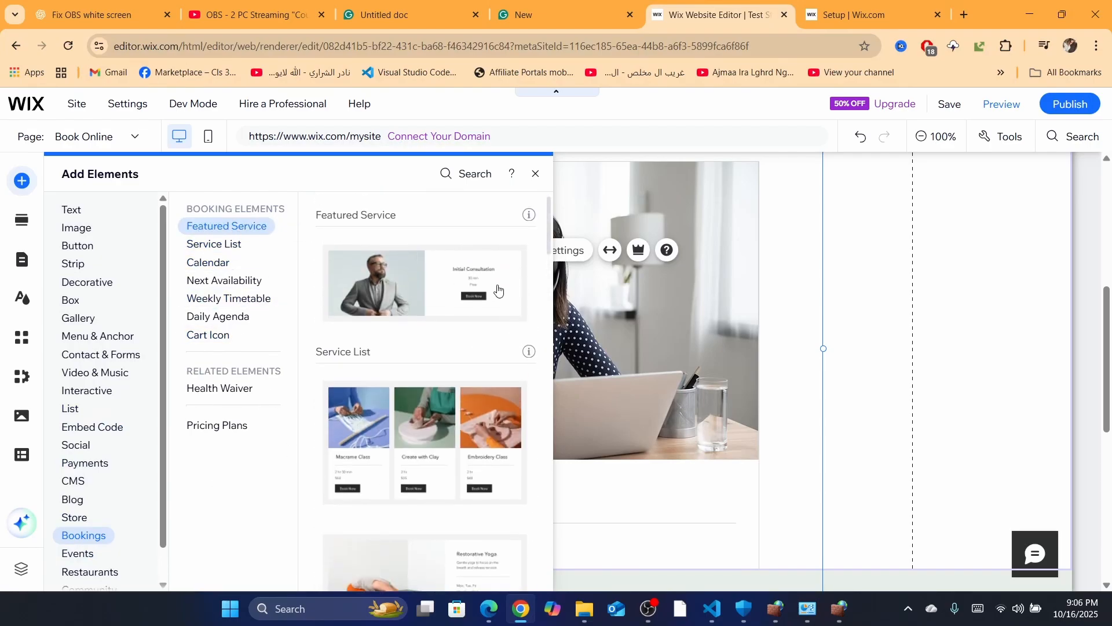
{"action": "mouse_move", "coordinate": [200, 246]}
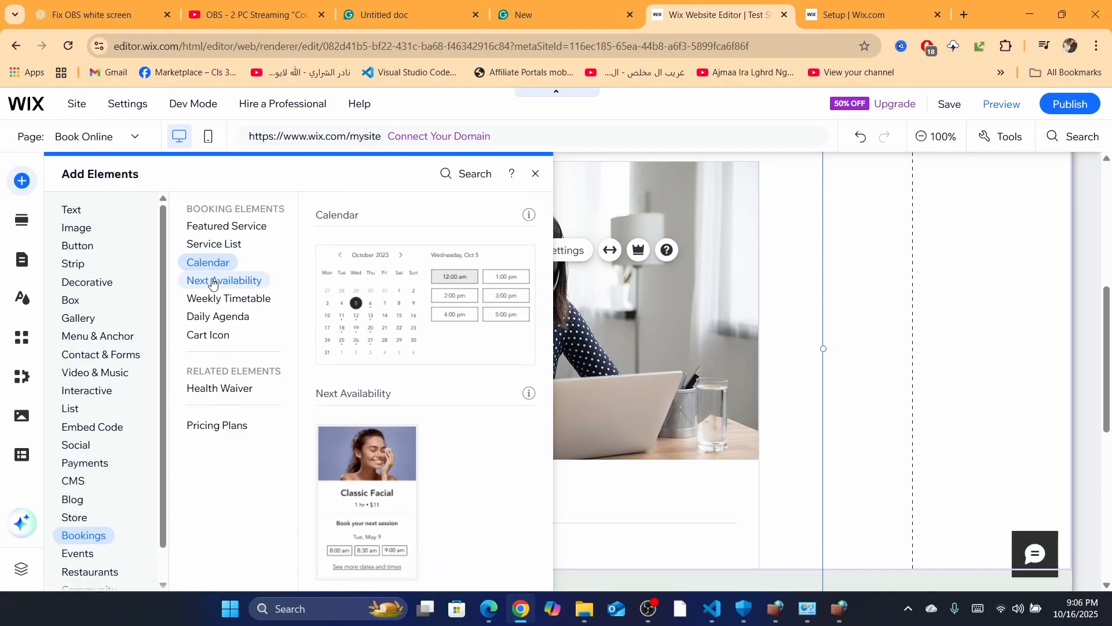
{"action": "mouse_move", "coordinate": [214, 283]}
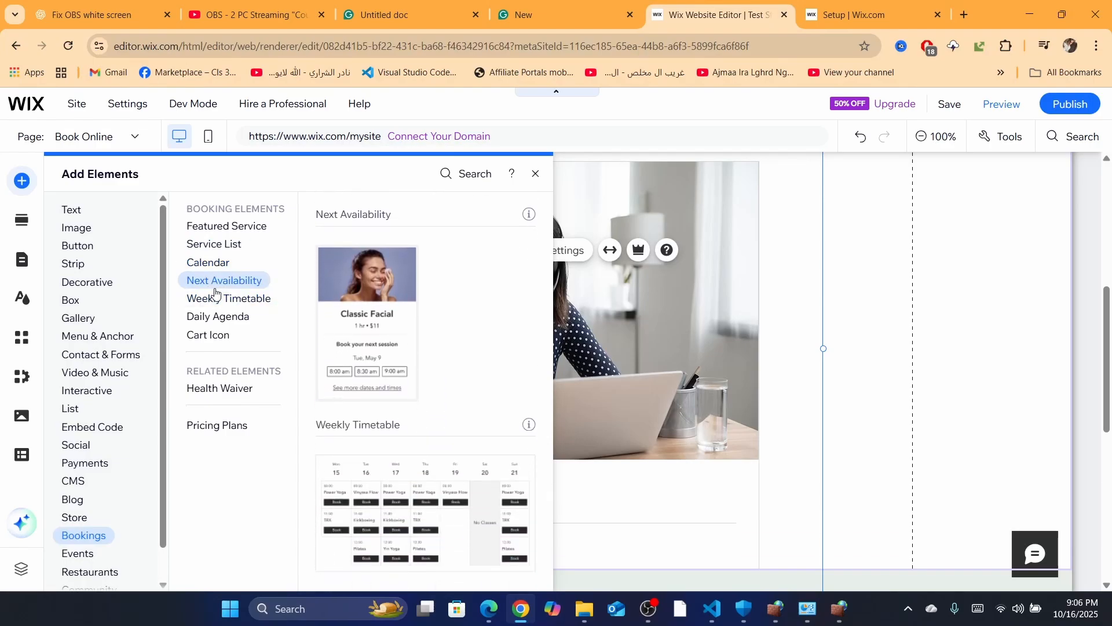
{"action": "left_click", "coordinate": [209, 299]}
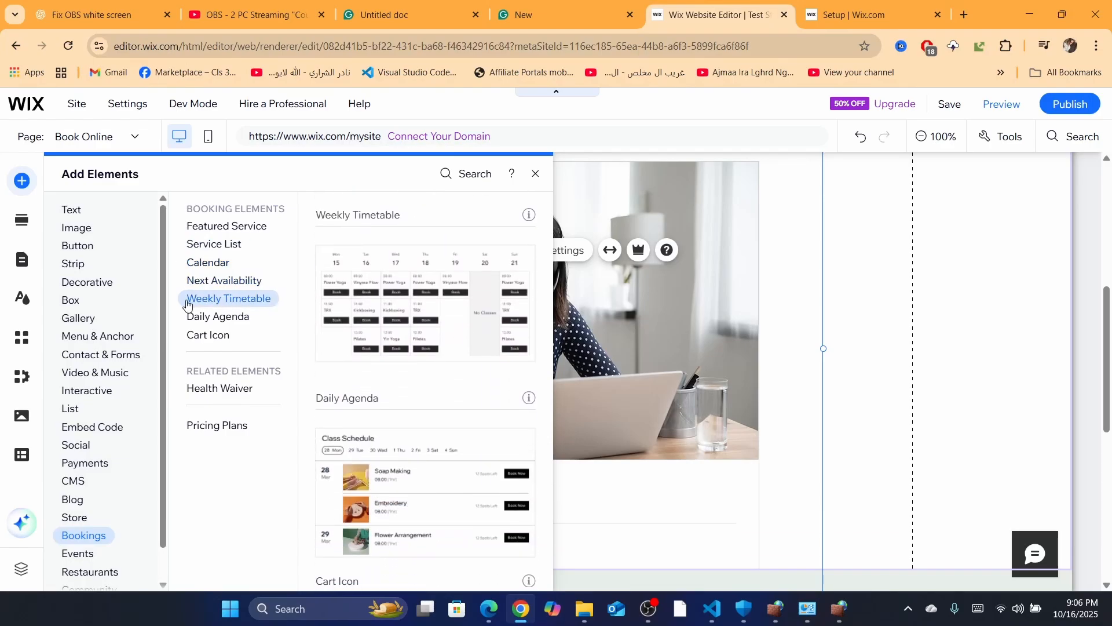
{"action": "left_click", "coordinate": [203, 319]}
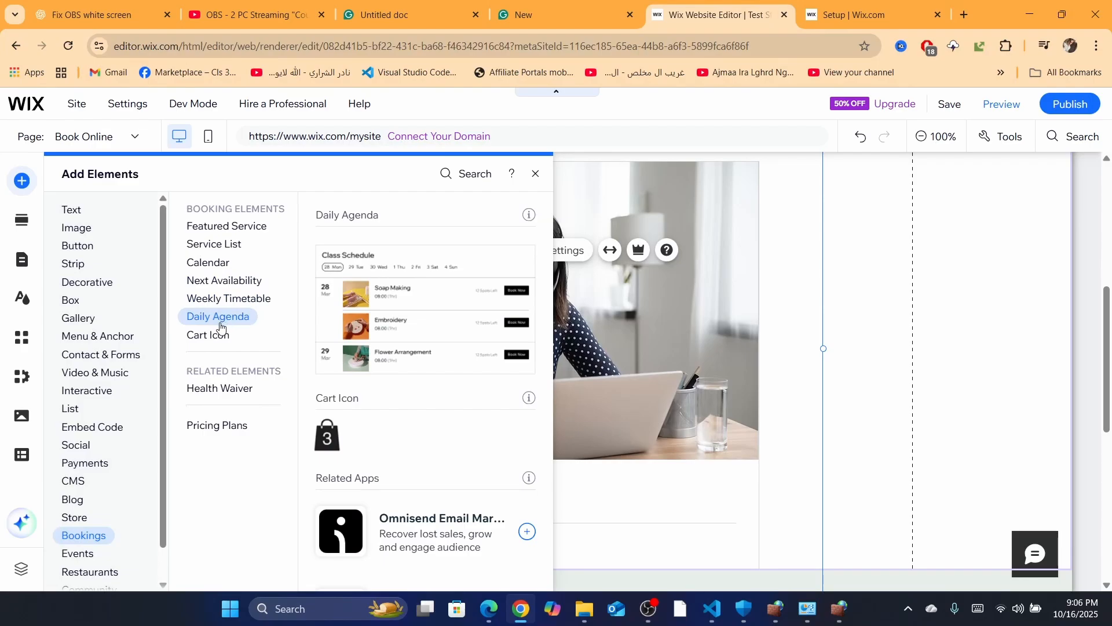
{"action": "left_click", "coordinate": [216, 342]}
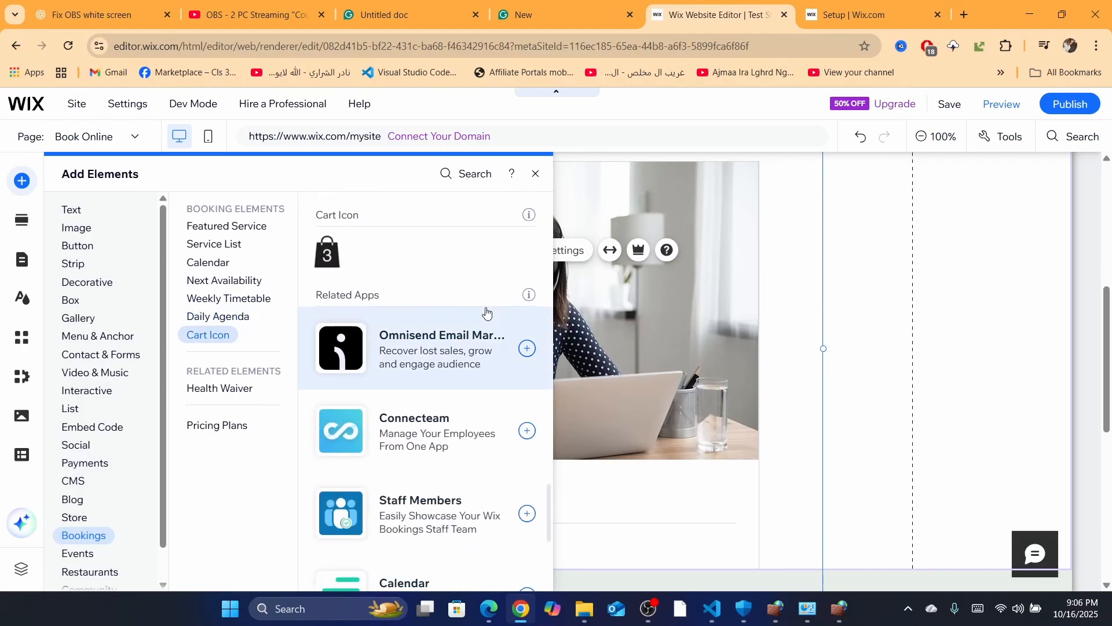
{"action": "left_click", "coordinate": [761, 338]}
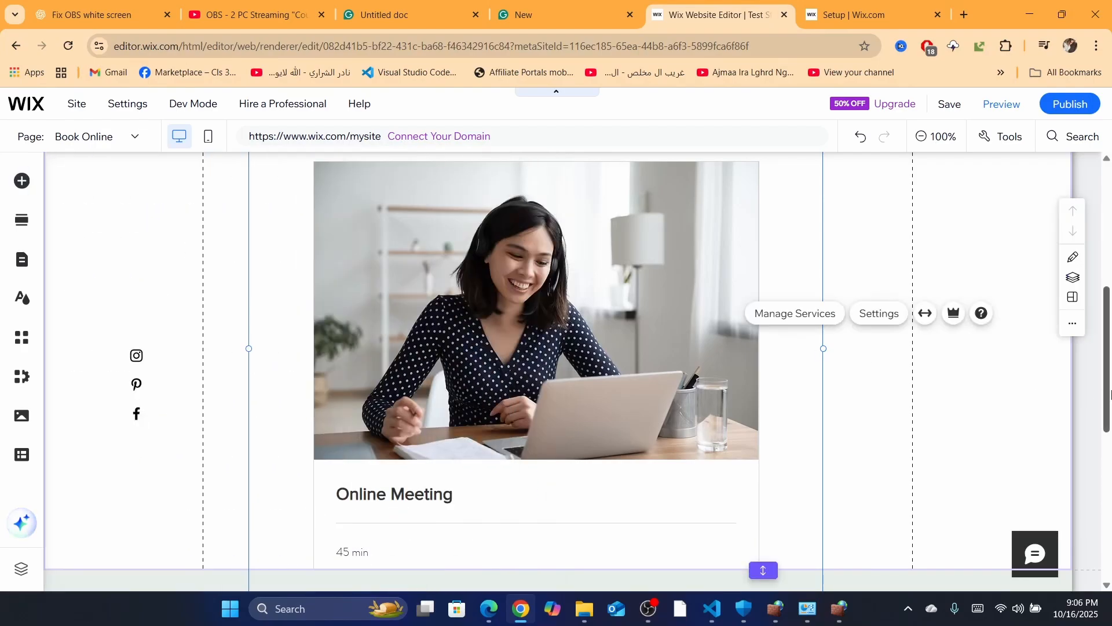
- Publish the site and view the live Test Store home page
{"action": "scroll", "coordinate": [1100, 329], "scroll_direction": "up", "scroll_amount": 3}
{"action": "scroll", "coordinate": [1101, 329], "scroll_direction": "up", "scroll_amount": 4}
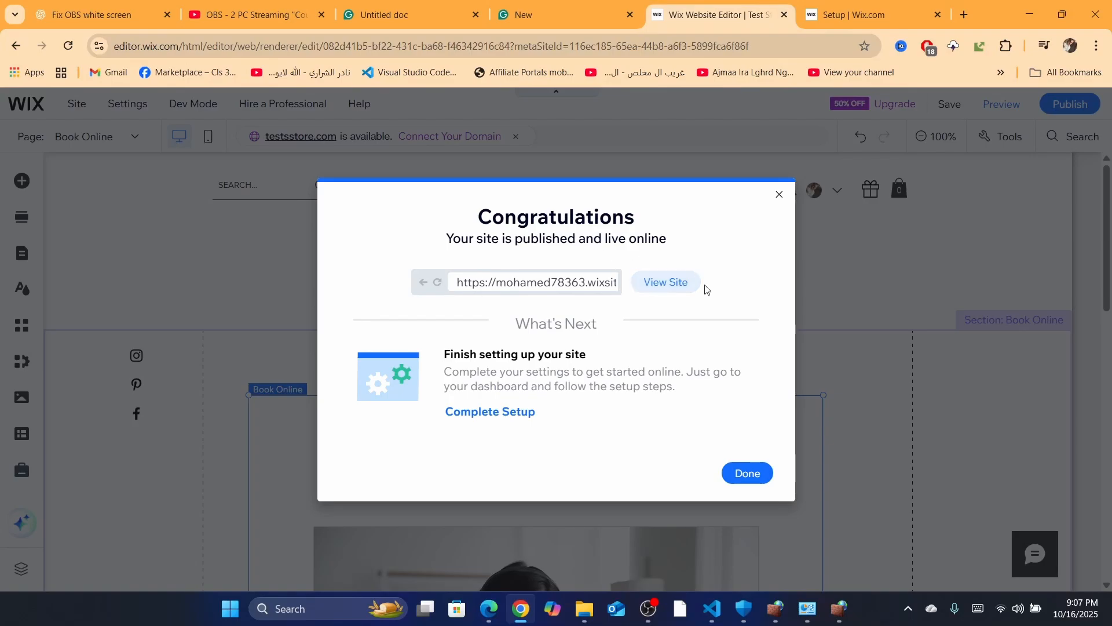
{"action": "left_click", "coordinate": [658, 288]}
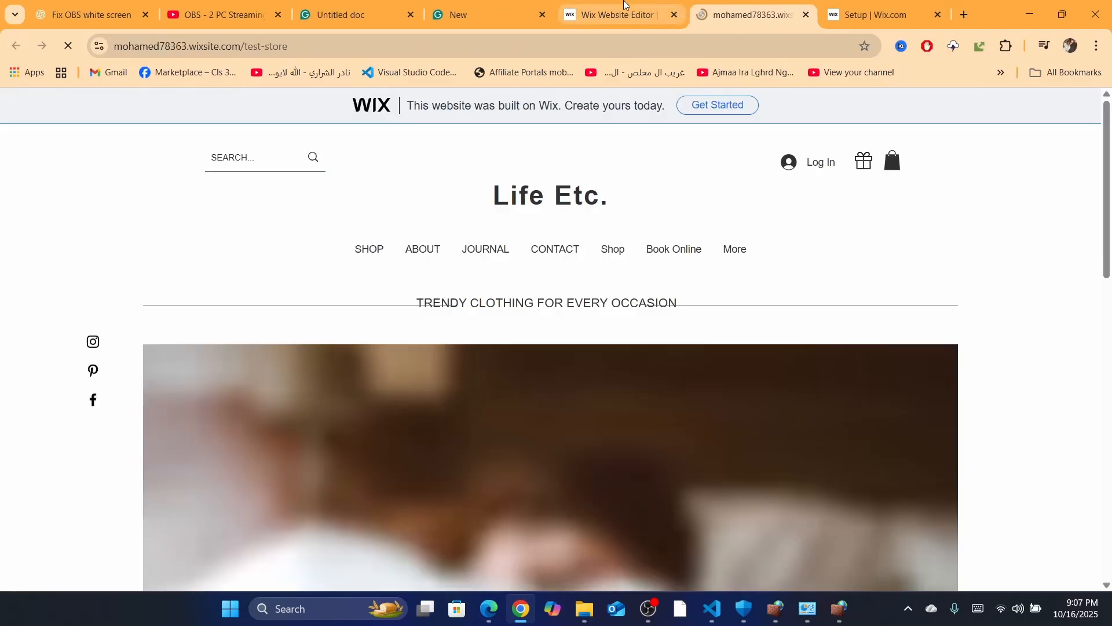
{"action": "left_click", "coordinate": [625, 11]}
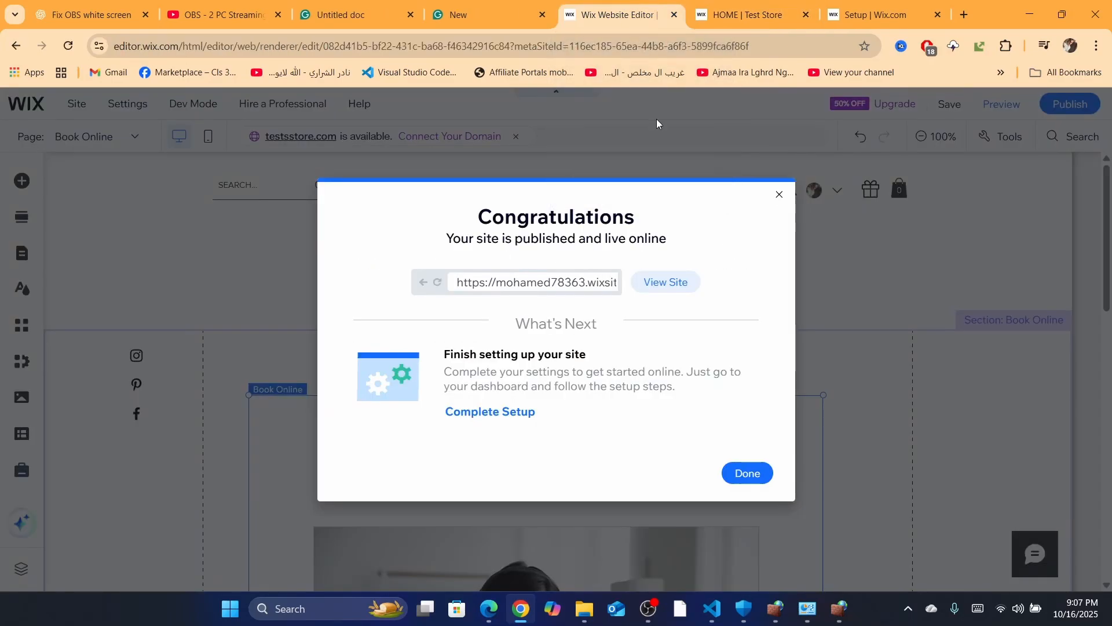
{"action": "left_click", "coordinate": [779, 6]}
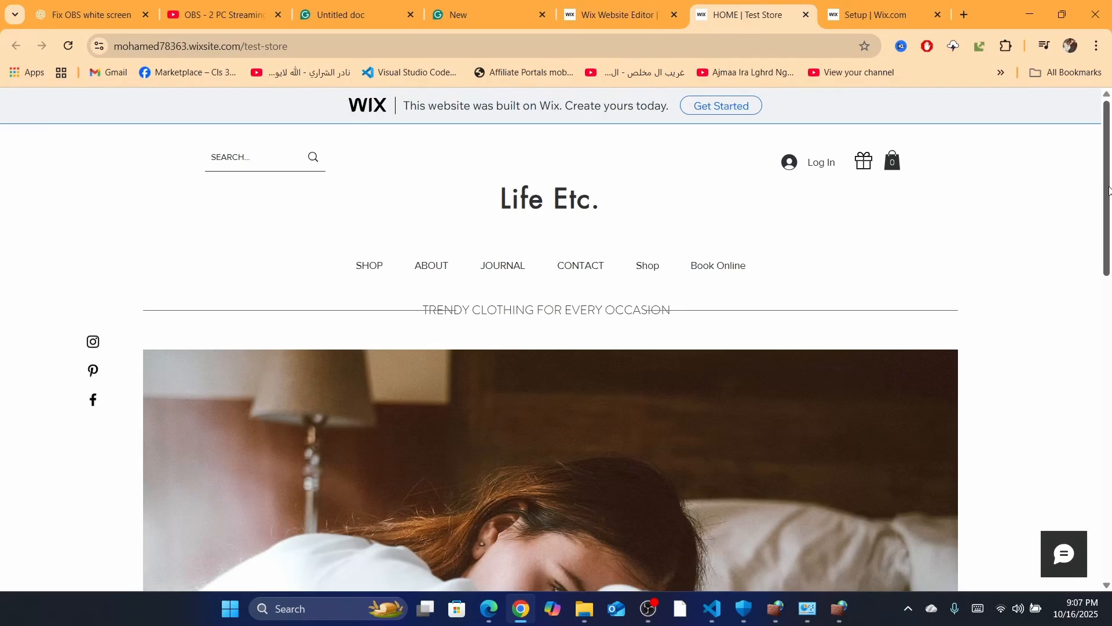
{"action": "mouse_move", "coordinate": [1110, 190]}
{"action": "left_mouse_down"}
{"action": "mouse_move", "coordinate": [1109, 356]}
{"action": "mouse_move", "coordinate": [1062, 442]}
{"action": "mouse_move", "coordinate": [1105, 207]}
{"action": "left_mouse_up"}
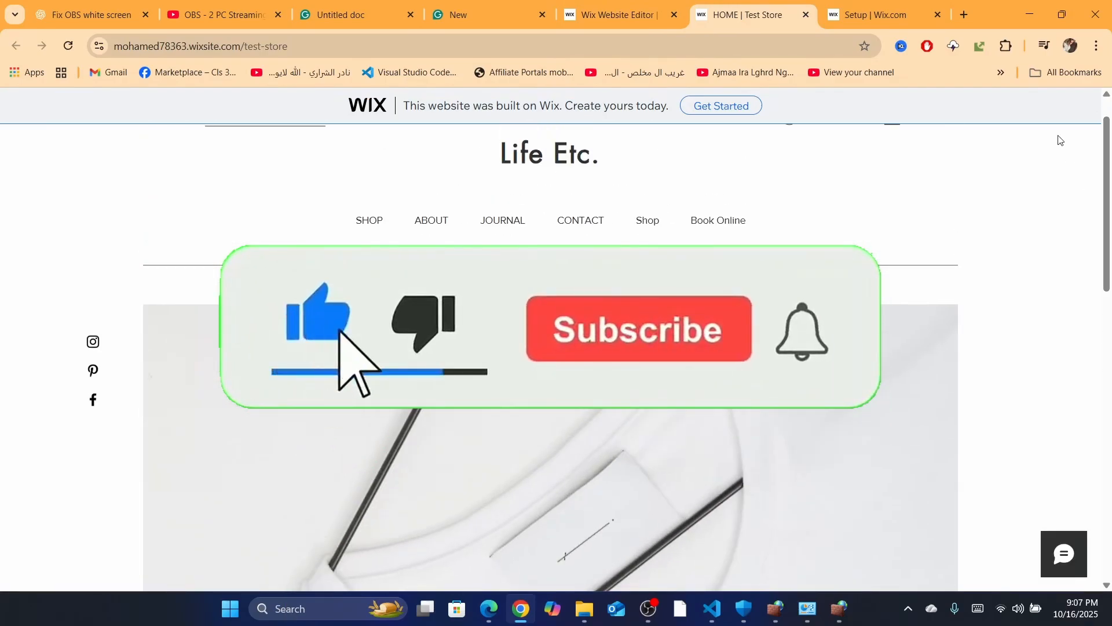